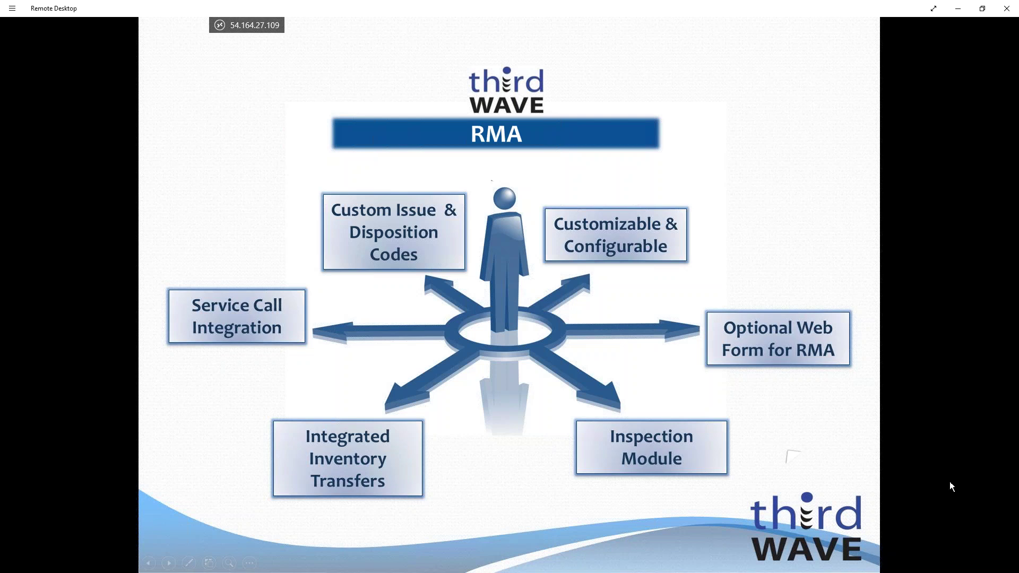
Step: Advance past the last RMA slide and end the slideshow
{"action": "key", "text": "Right"}
{"action": "key", "text": "Escape"}
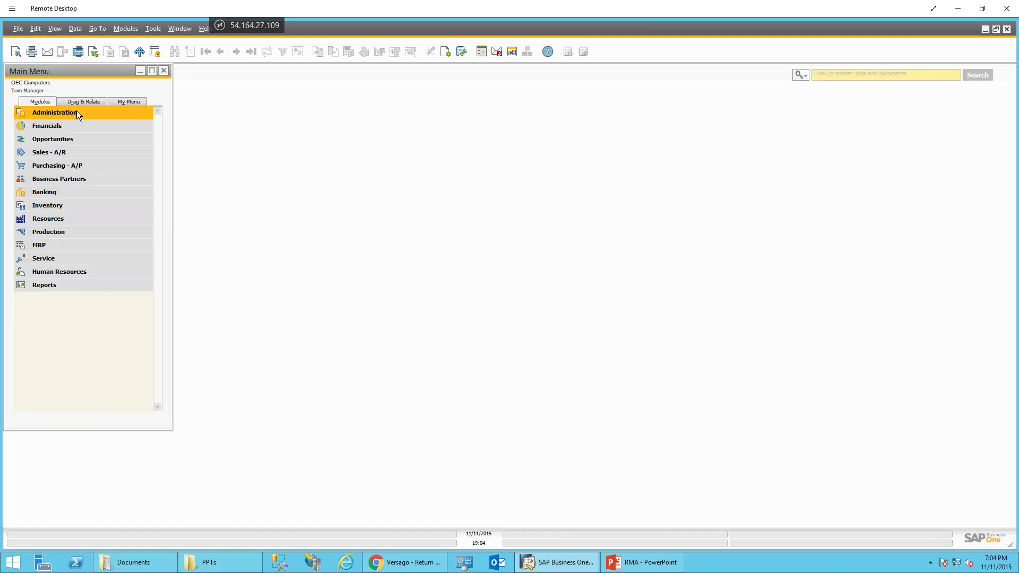
Step: Open RMA Maintenance from Sales - A/R, jump to the latest RMA 110, and hide the General panel
{"action": "left_click", "coordinate": [73, 153]}
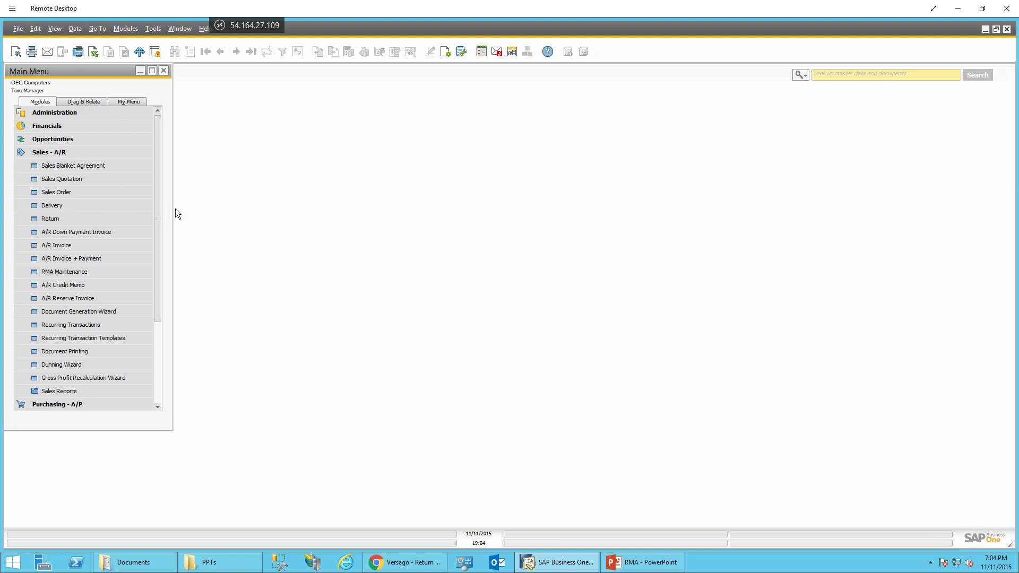
{"action": "left_click", "coordinate": [101, 271]}
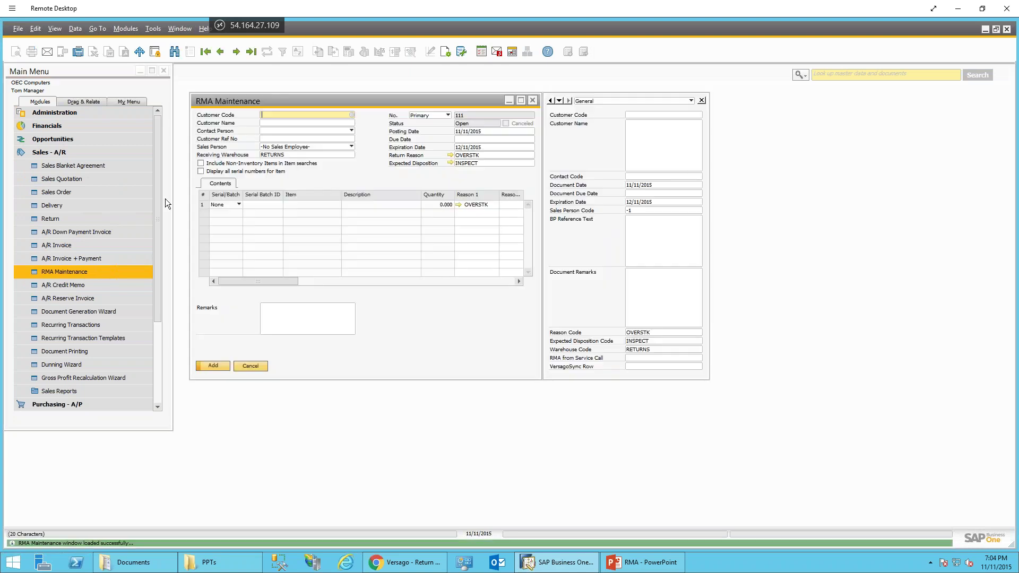
{"action": "left_click", "coordinate": [237, 52]}
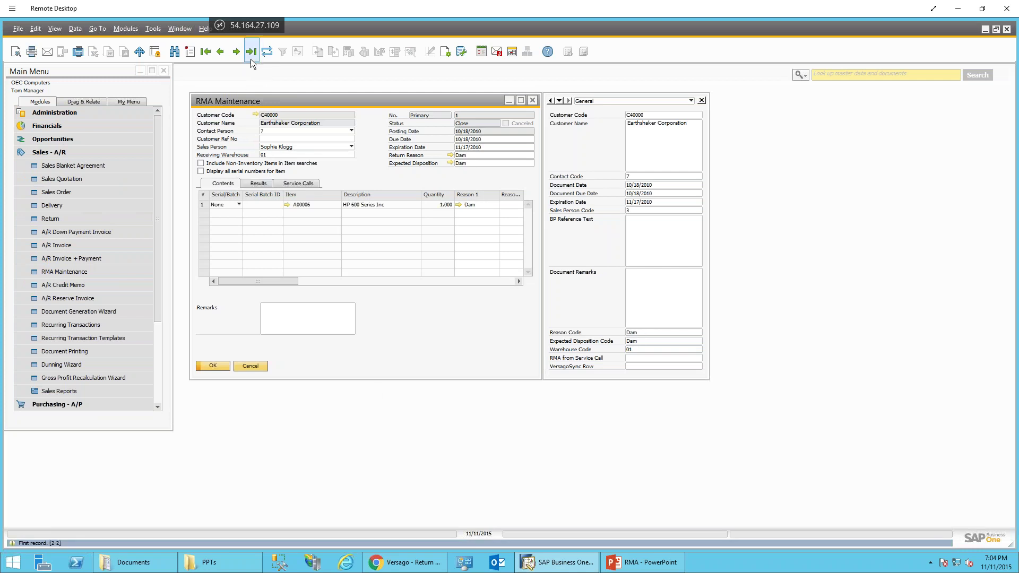
{"action": "left_click", "coordinate": [251, 59]}
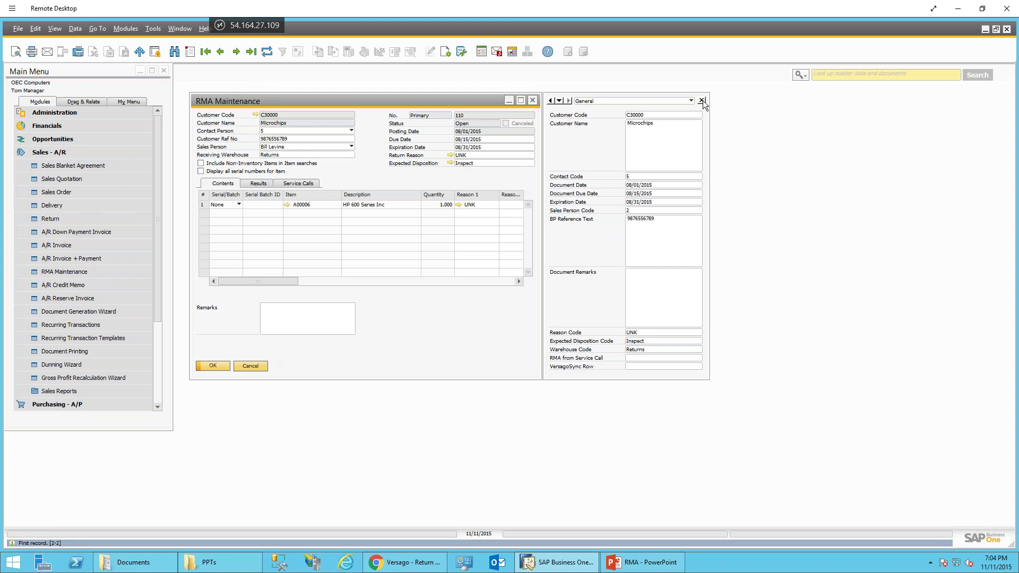
{"action": "left_click", "coordinate": [701, 101]}
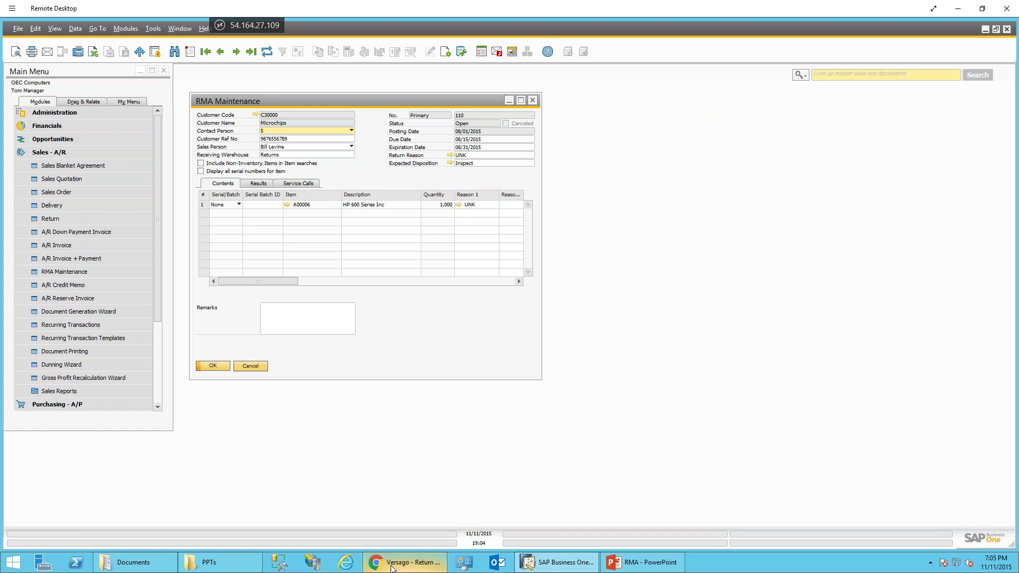
{"action": "mouse_move", "coordinate": [391, 567]}
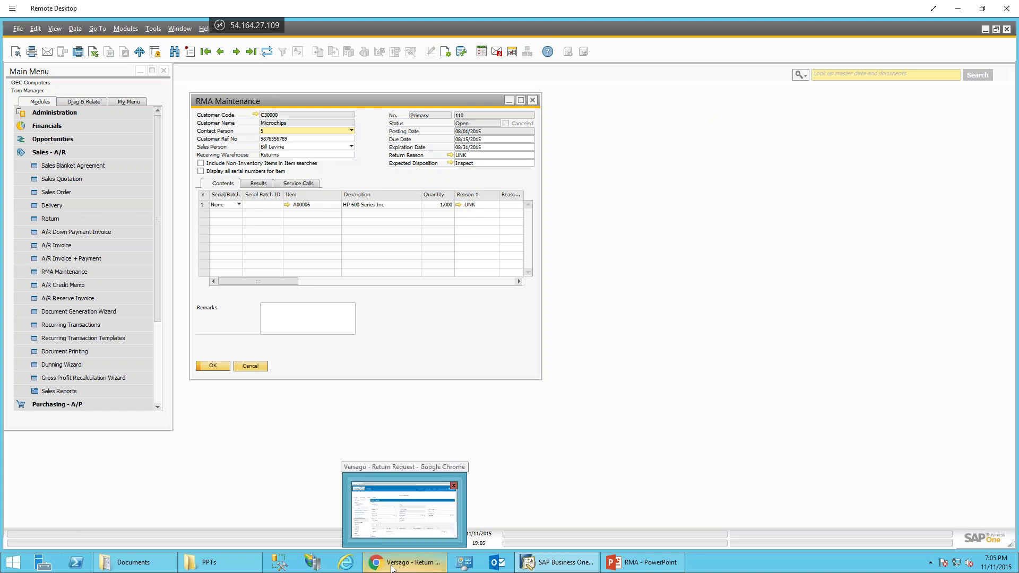
Step: Bring up Versago Return Request 14 for Microchips and select its customer reference value
{"action": "left_click", "coordinate": [410, 518]}
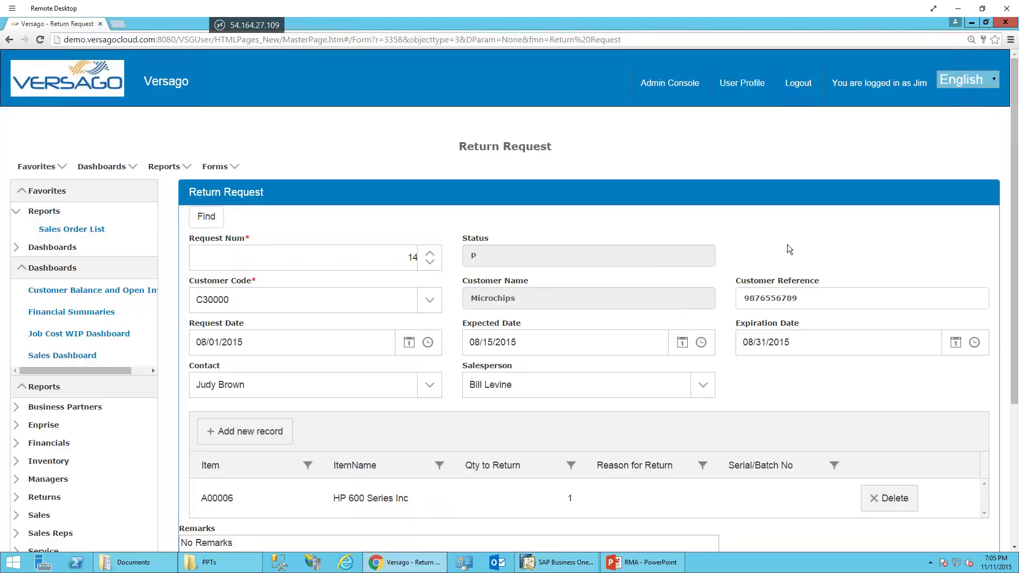
{"action": "scroll", "coordinate": [823, 169], "scroll_direction": "down", "scroll_amount": 2}
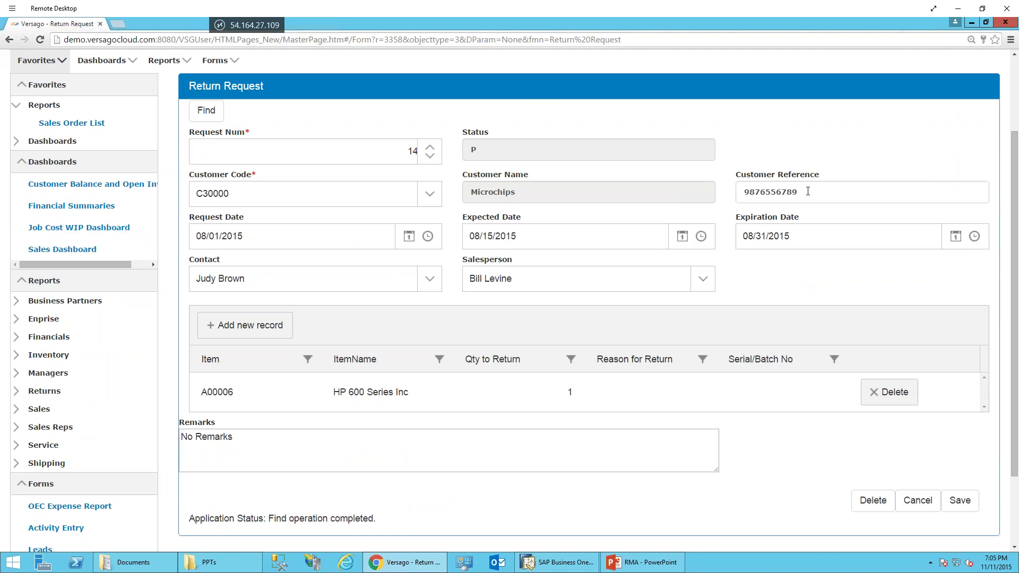
{"action": "left_click_drag", "start_coordinate": [817, 189], "coordinate": [728, 189]}
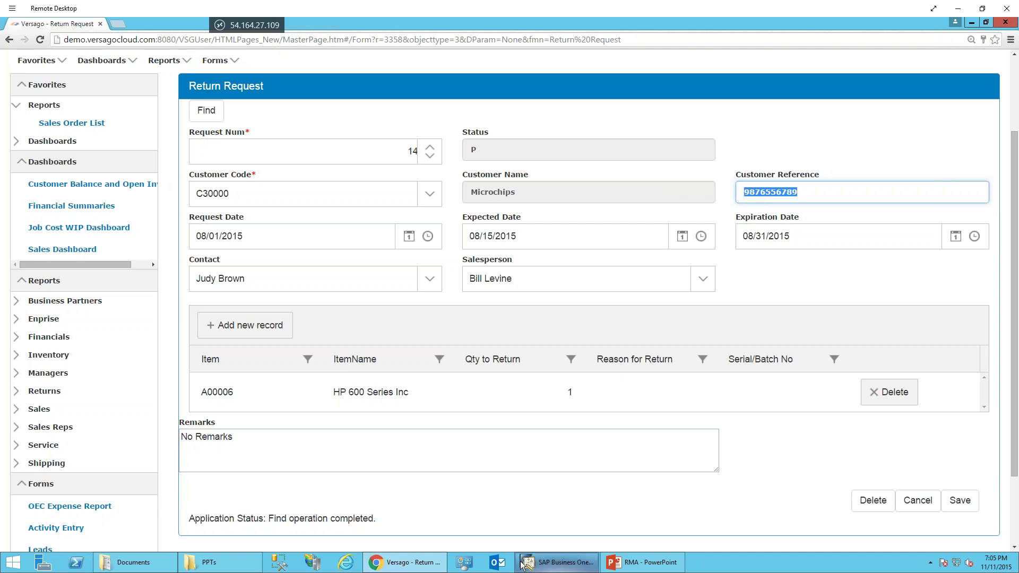
Step: Return to RMA 110 in SAP, select its Customer Ref No, and scroll the Contents grid
{"action": "left_click", "coordinate": [557, 562]}
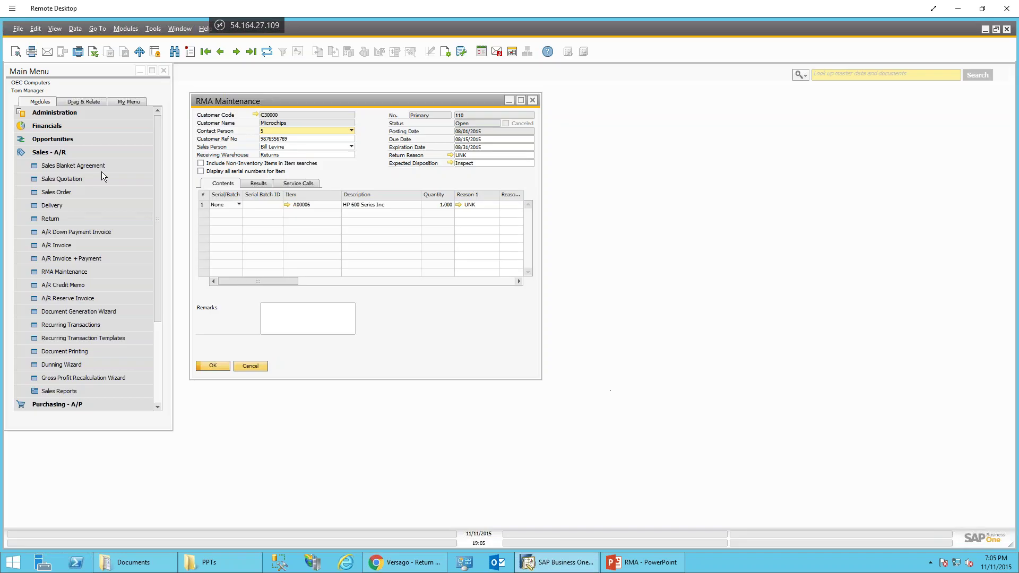
{"action": "double_click", "coordinate": [295, 140]}
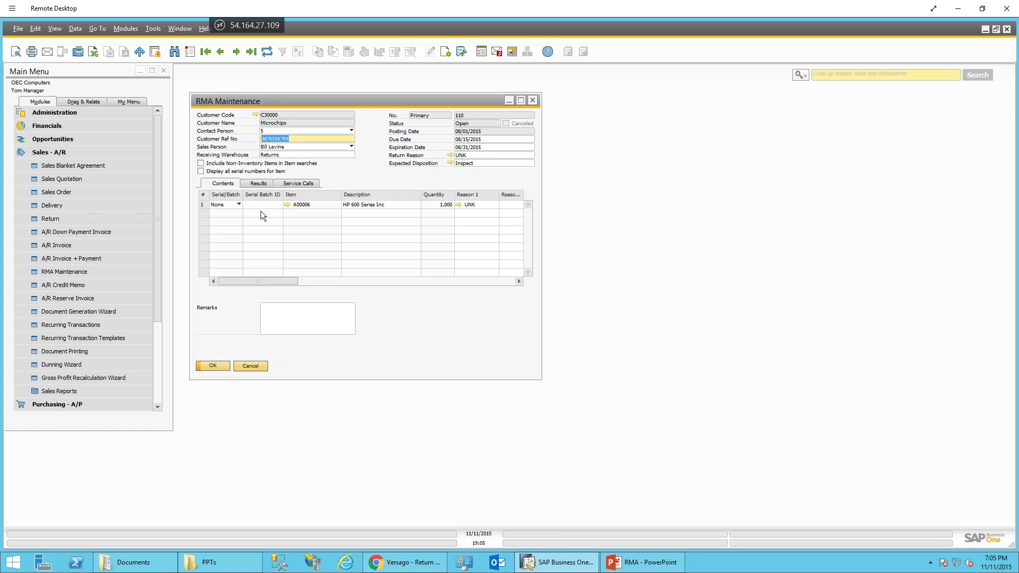
{"action": "left_click", "coordinate": [378, 284]}
{"action": "left_click_drag", "start_coordinate": [378, 285], "coordinate": [222, 298]}
Step: Close RMA Maintenance and open RMA Configuration under Administration > Setup > TWBS RMA
{"action": "left_click", "coordinate": [69, 112]}
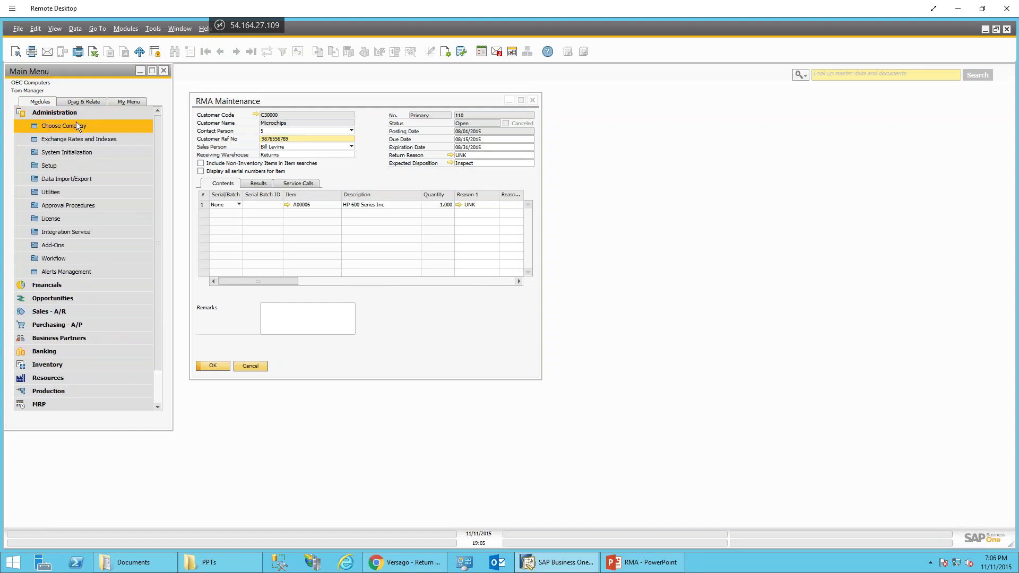
{"action": "left_click", "coordinate": [61, 166]}
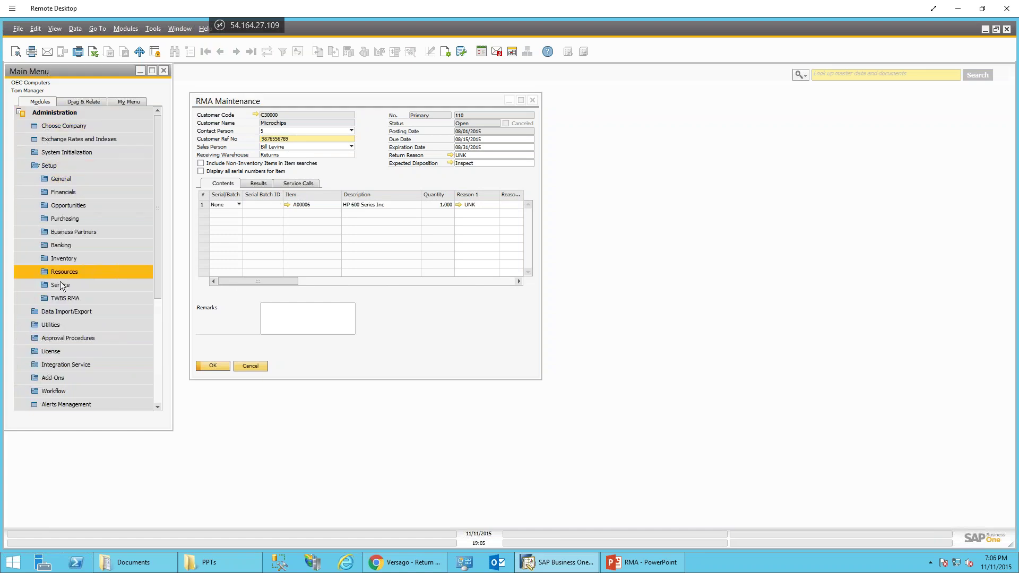
{"action": "left_click", "coordinate": [65, 298]}
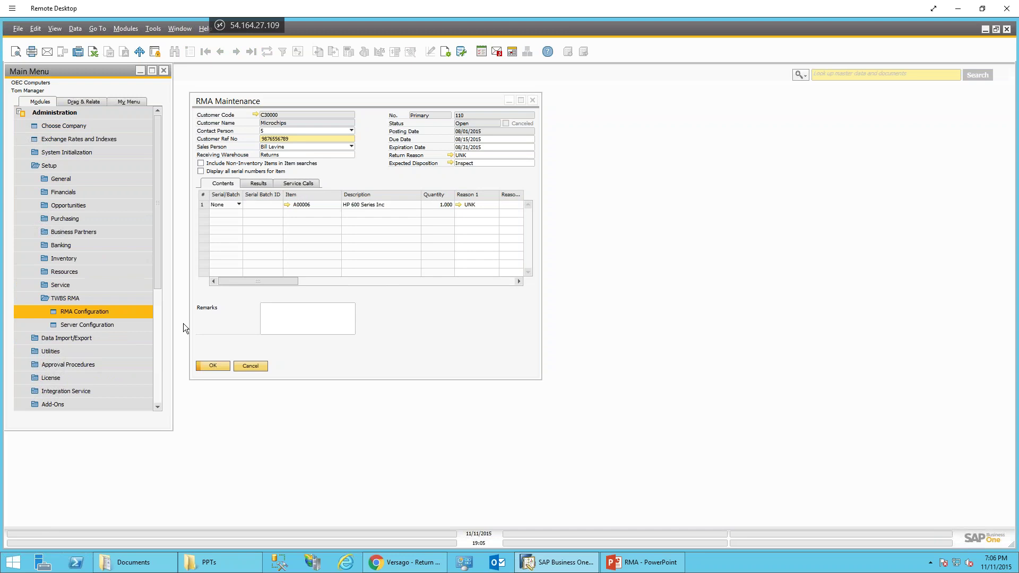
{"action": "left_click", "coordinate": [254, 365]}
{"action": "left_click", "coordinate": [84, 311]}
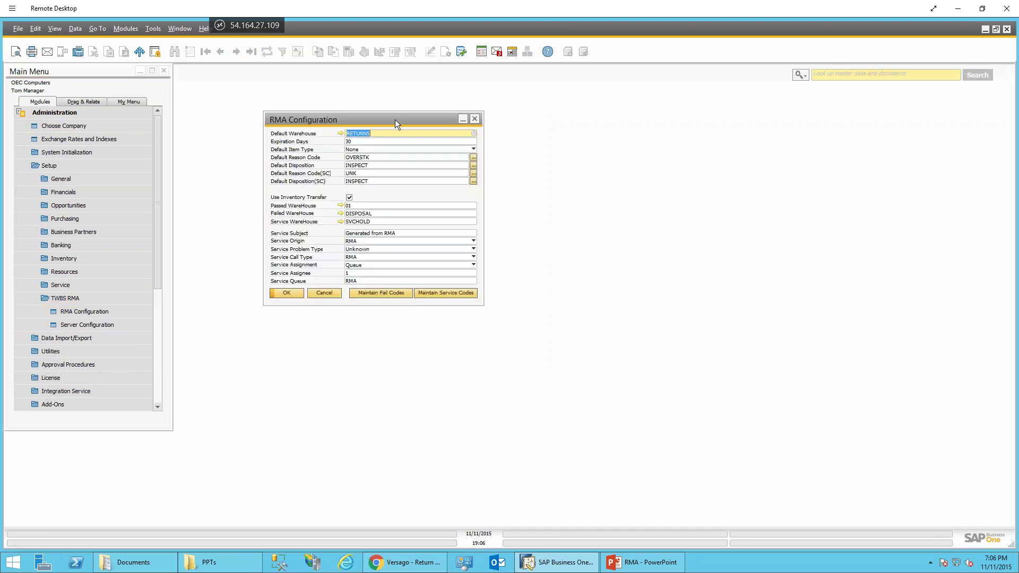
{"action": "left_click_drag", "start_coordinate": [395, 120], "coordinate": [447, 125]}
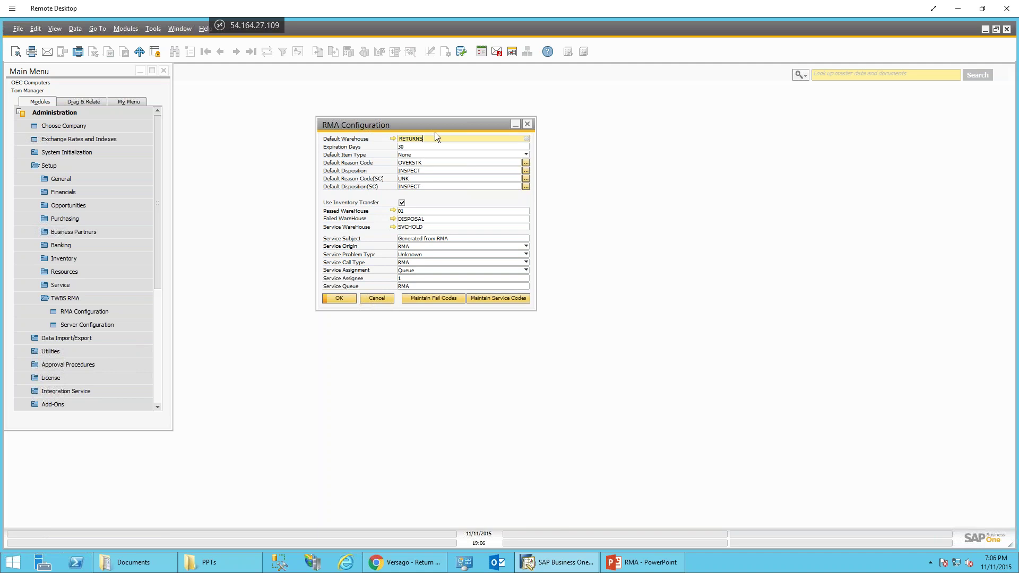
Step: Inspect the 30-day Expiration Days setting, then move to Default Reason Code
{"action": "left_click", "coordinate": [438, 149]}
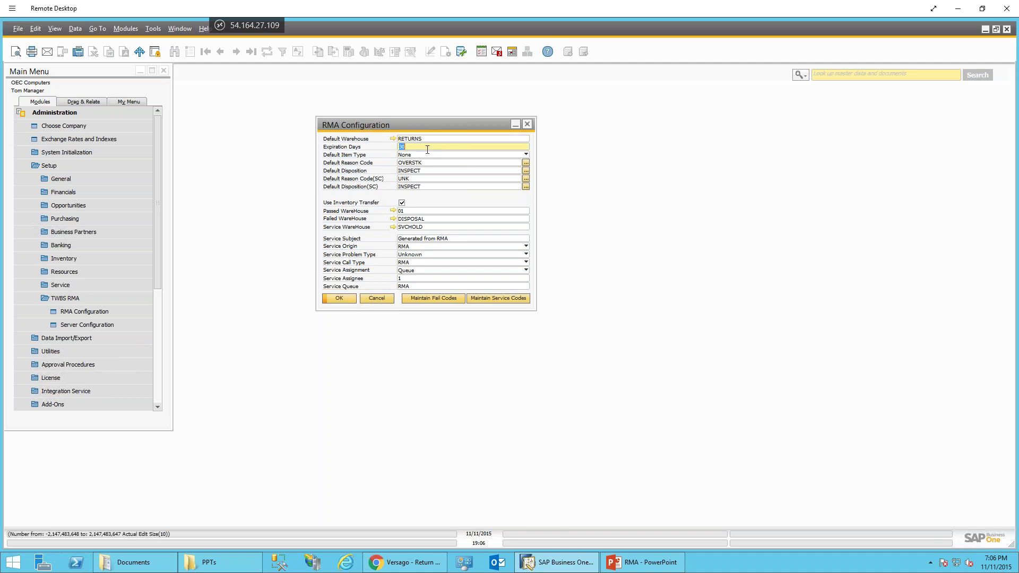
{"action": "left_click", "coordinate": [427, 149]}
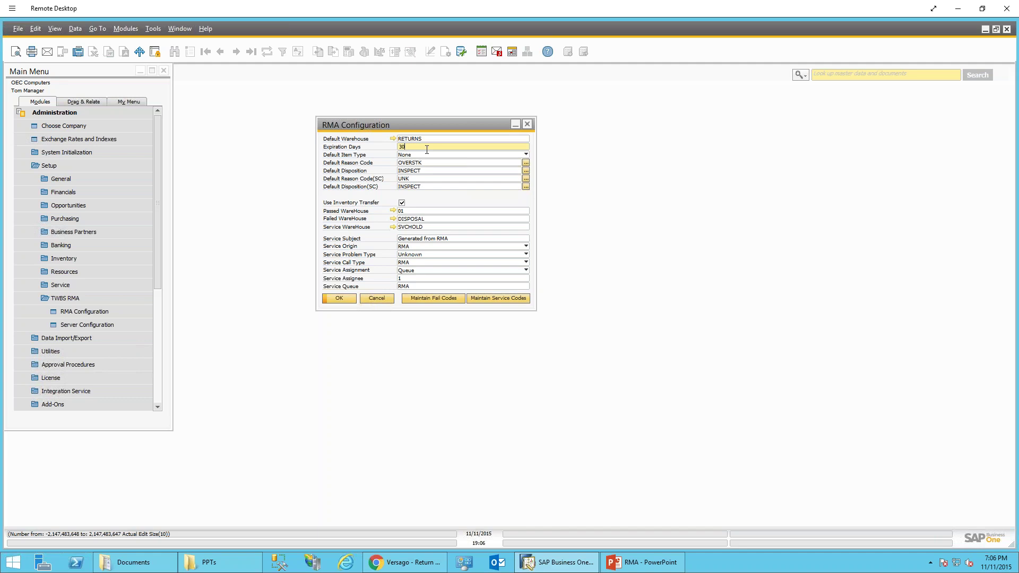
{"action": "left_click", "coordinate": [456, 163]}
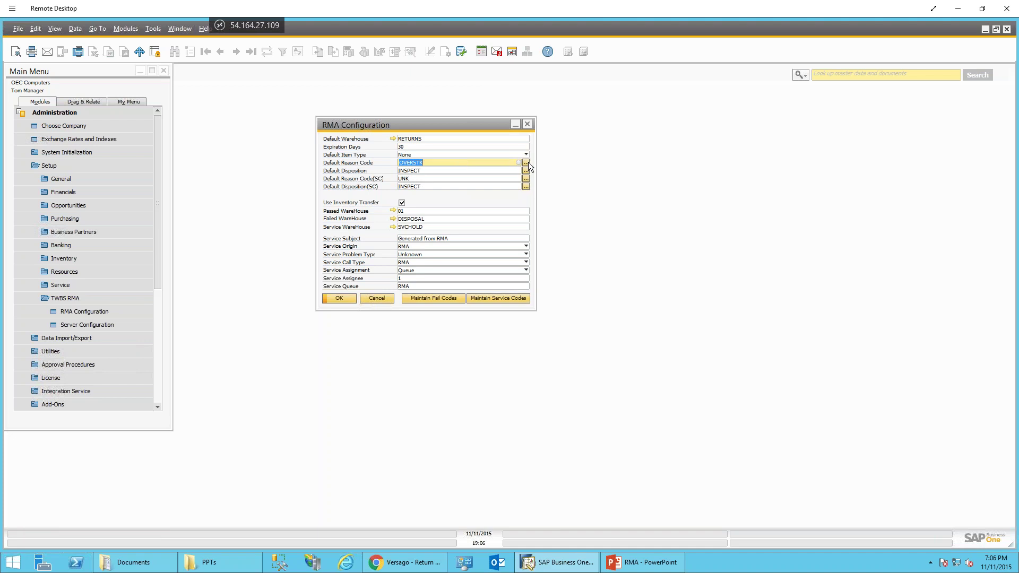
{"action": "left_click", "coordinate": [527, 162]}
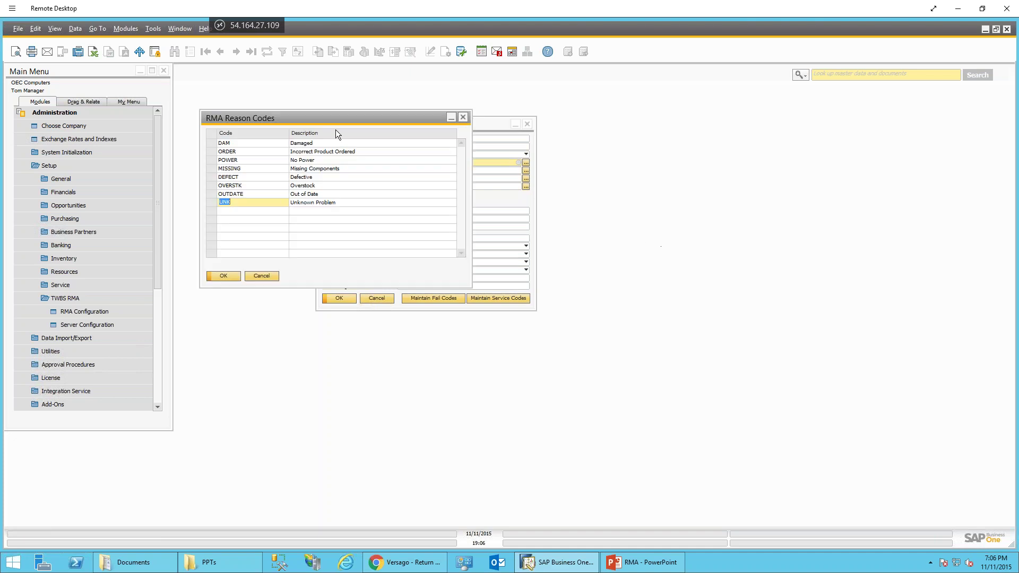
{"action": "left_click_drag", "start_coordinate": [494, 104], "coordinate": [634, 120]}
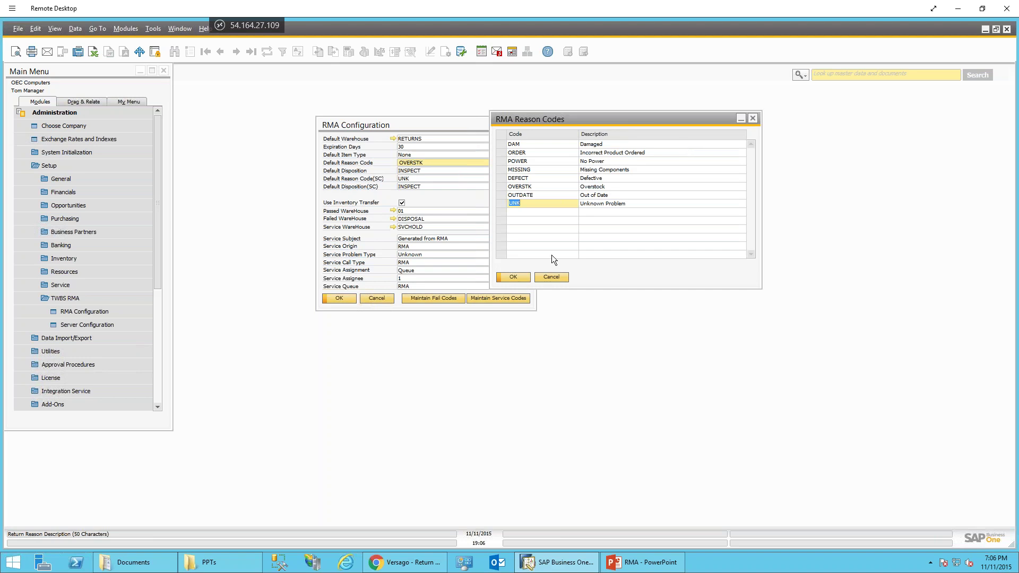
{"action": "left_click", "coordinate": [548, 276]}
{"action": "left_click", "coordinate": [525, 171]}
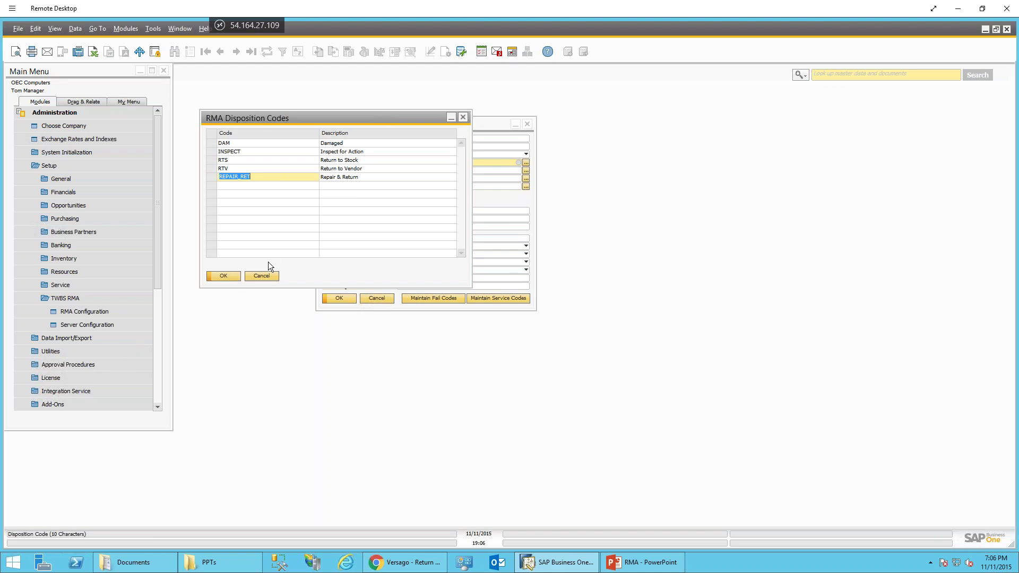
{"action": "left_click", "coordinate": [258, 278]}
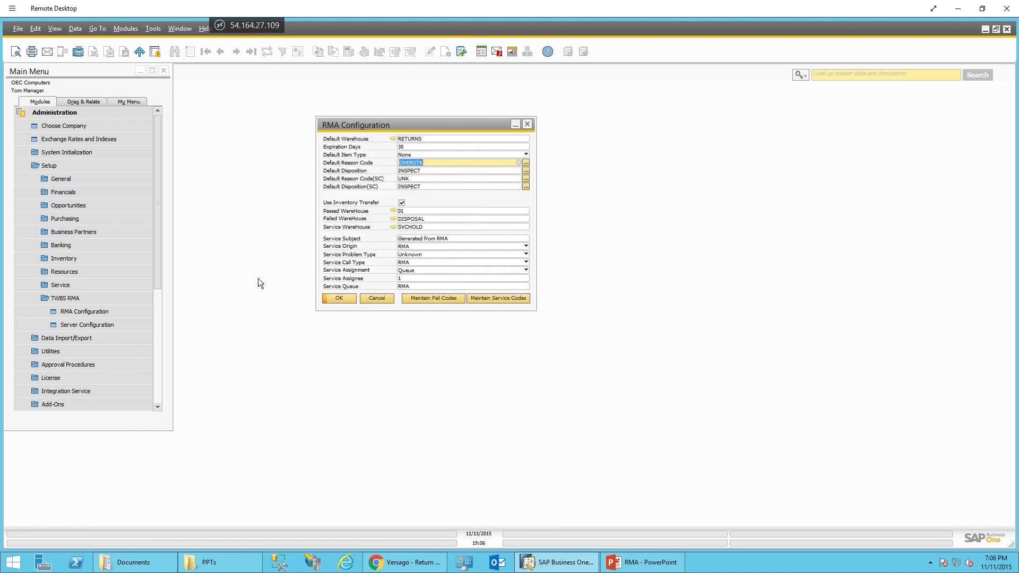
{"action": "left_click", "coordinate": [525, 178]}
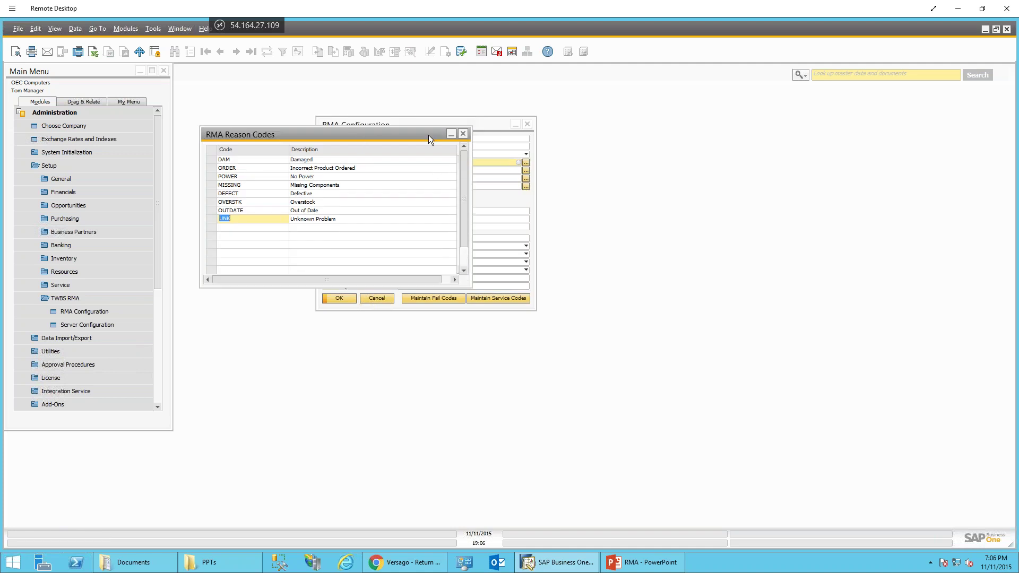
{"action": "left_click_drag", "start_coordinate": [428, 135], "coordinate": [706, 126]}
{"action": "key", "text": "Escape"}
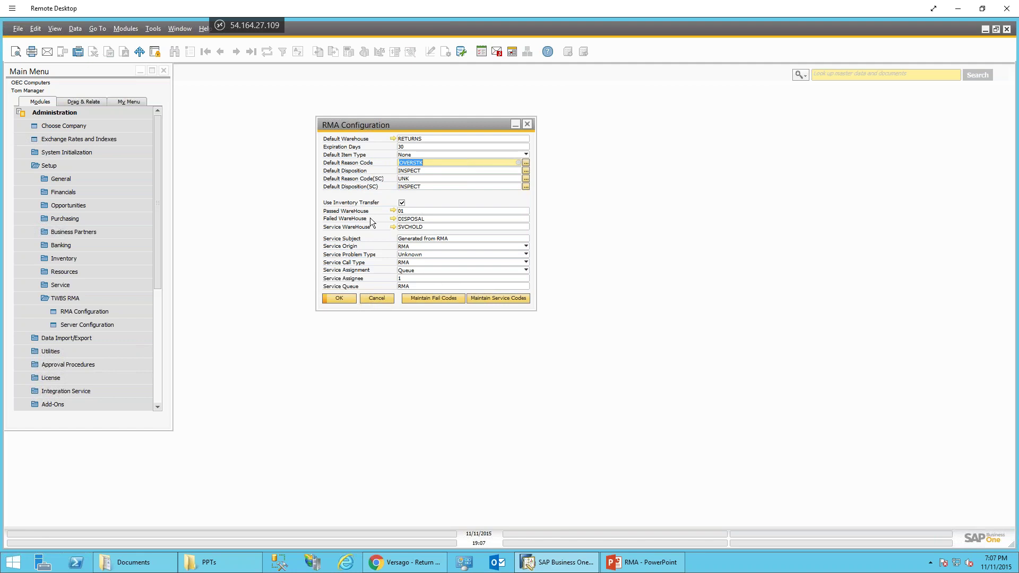
{"action": "left_click", "coordinate": [468, 220]}
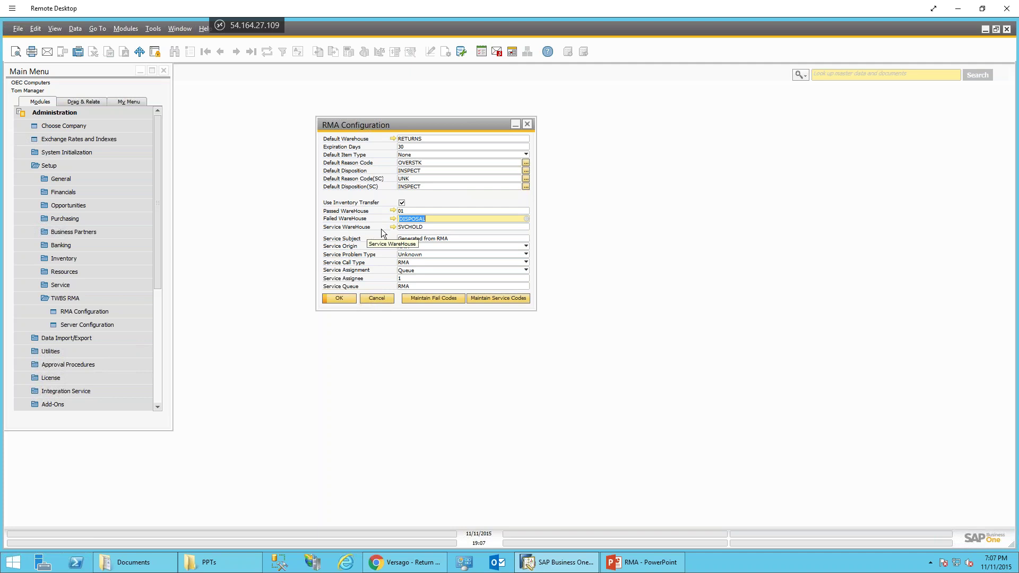
{"action": "left_click", "coordinate": [425, 227]}
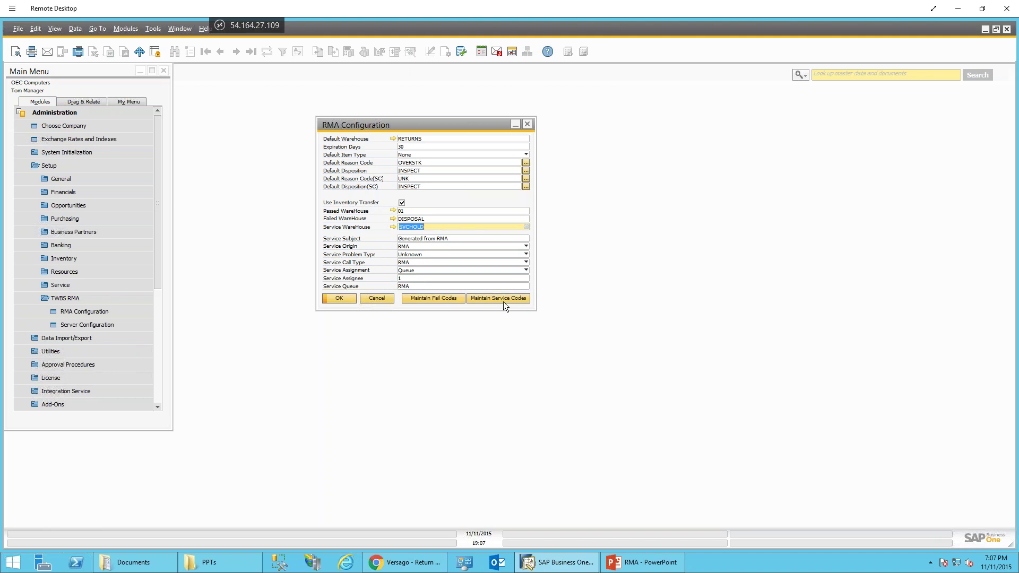
{"action": "left_click", "coordinate": [482, 298]}
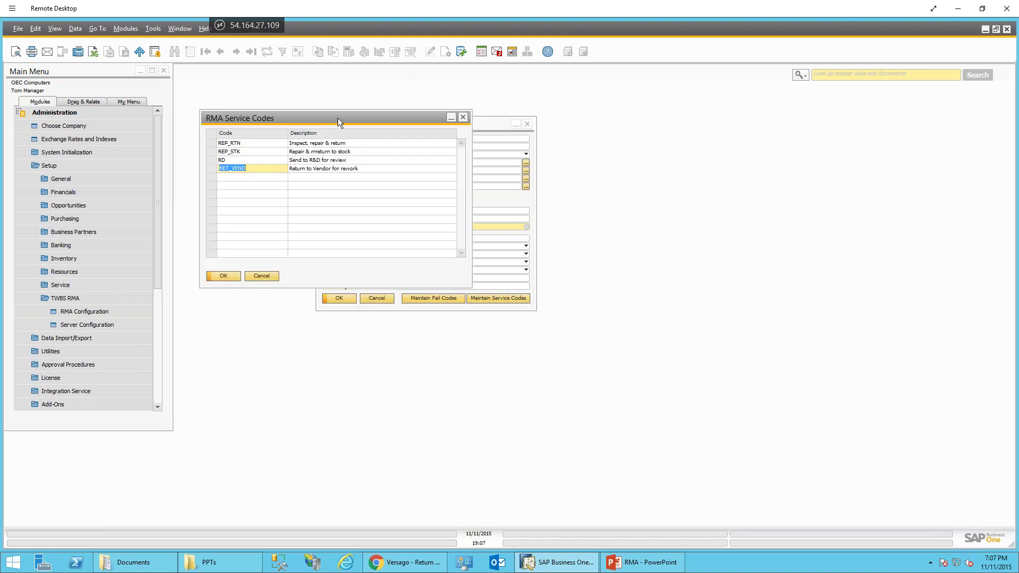
{"action": "left_click_drag", "start_coordinate": [343, 114], "coordinate": [661, 129]}
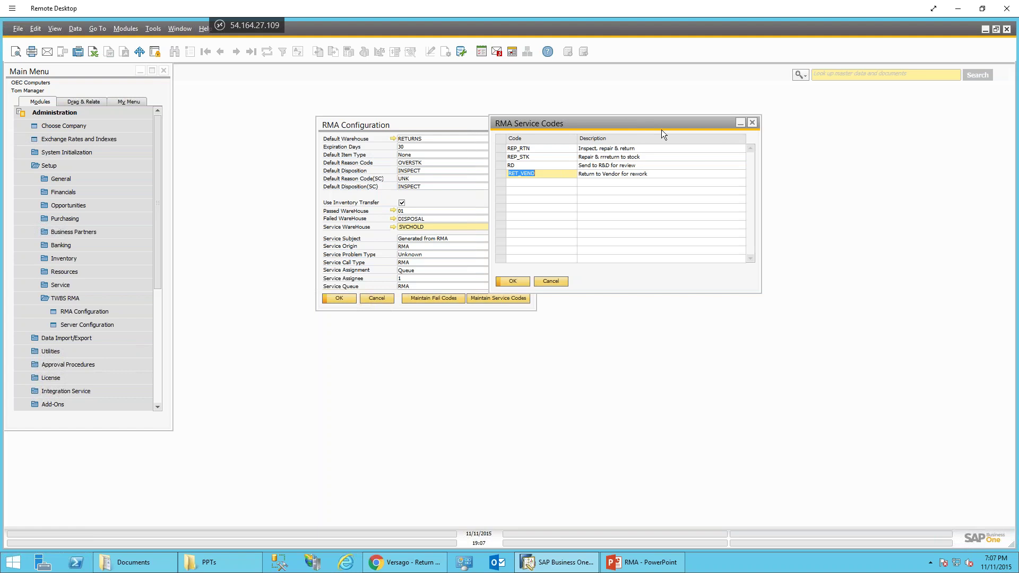
{"action": "left_click", "coordinate": [753, 118]}
{"action": "left_click", "coordinate": [435, 299]}
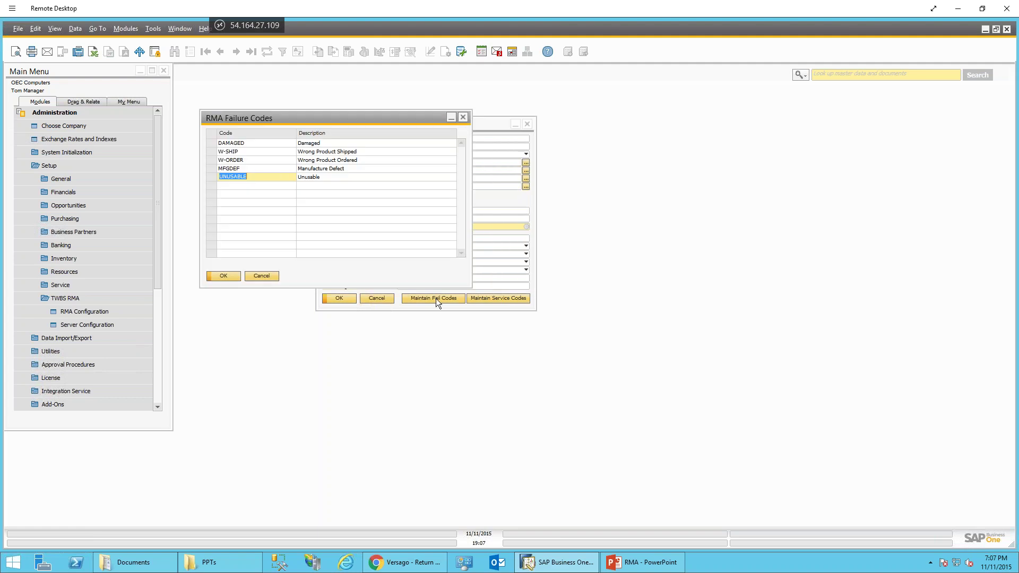
{"action": "left_click", "coordinate": [267, 280]}
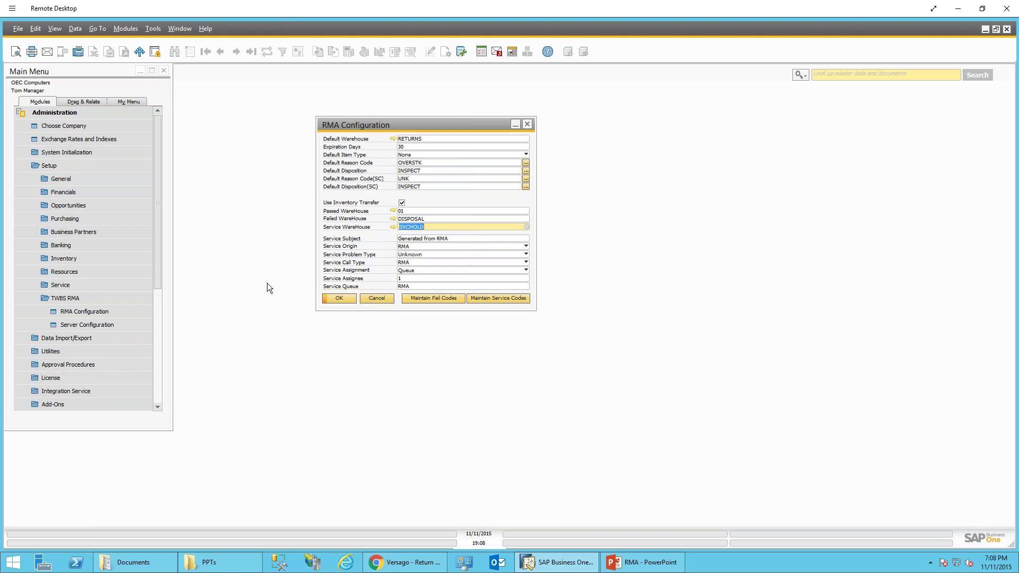
Step: Cancel RMA Configuration and start a new RMA from Sales - A/R
{"action": "left_click", "coordinate": [365, 299]}
{"action": "left_click", "coordinate": [49, 165]}
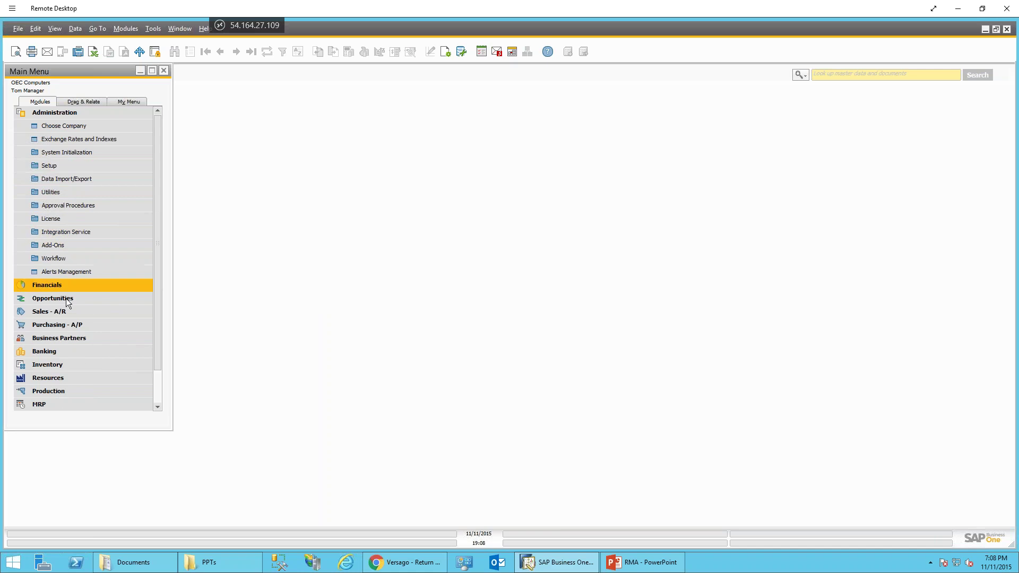
{"action": "left_click", "coordinate": [63, 312]}
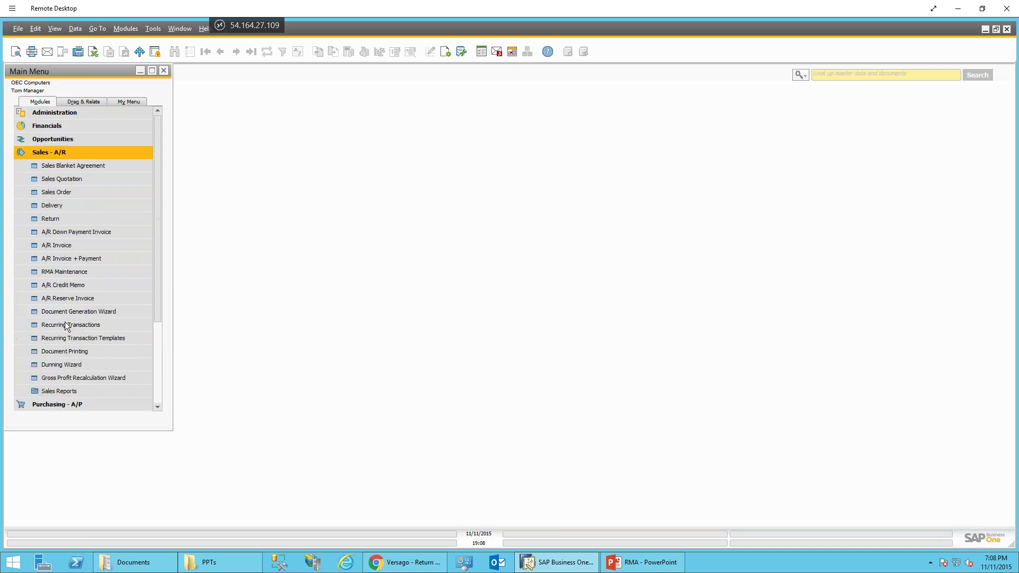
{"action": "left_click", "coordinate": [73, 273]}
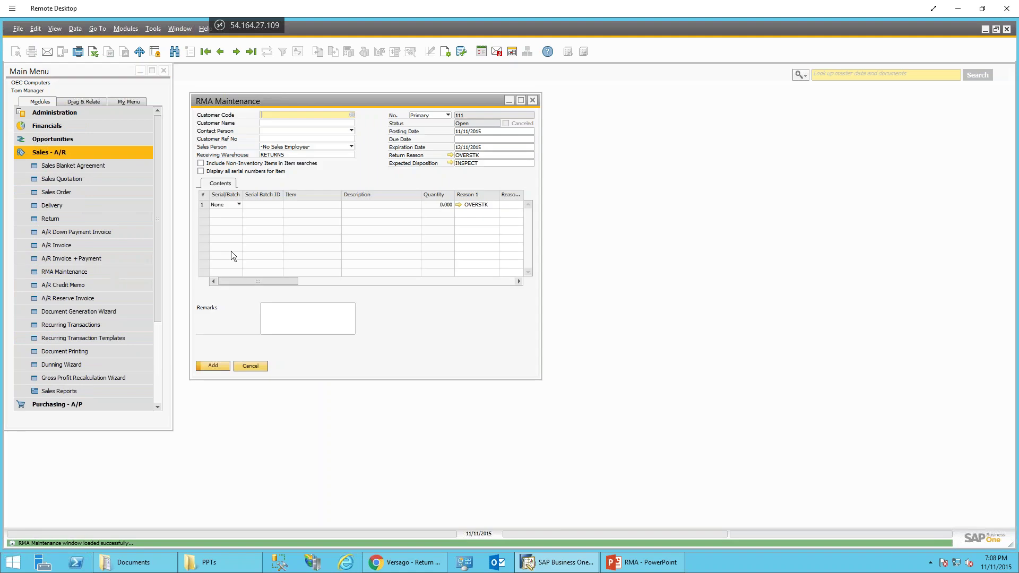
Step: Enter customer C23900, due date 11, and customer reference 5680 on the RMA header
{"action": "type", "text": "C23900"}
{"action": "key", "text": "Tab"}
{"action": "left_click", "coordinate": [487, 141]}
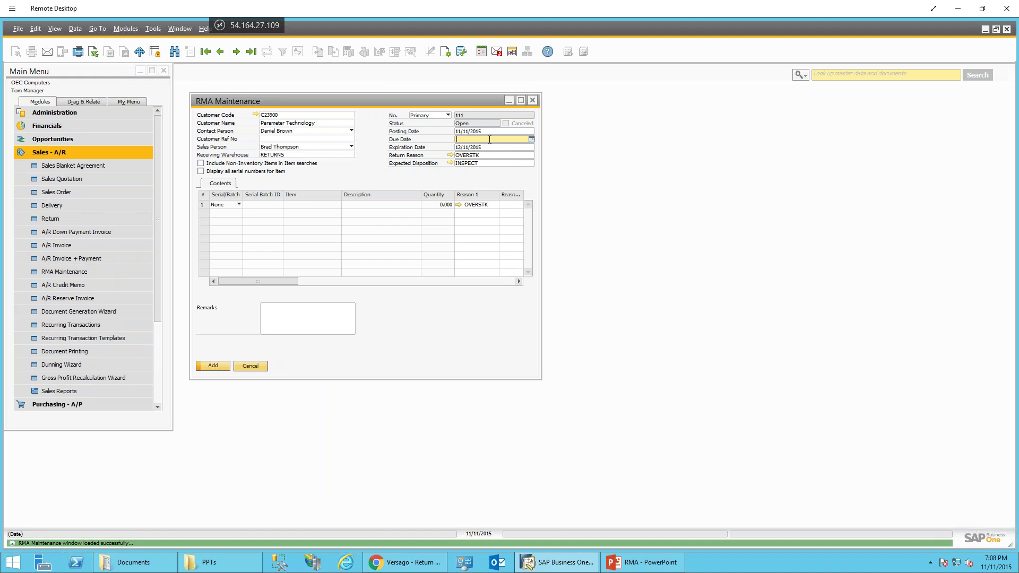
{"action": "type", "text": "11"}
{"action": "key", "text": "Tab"}
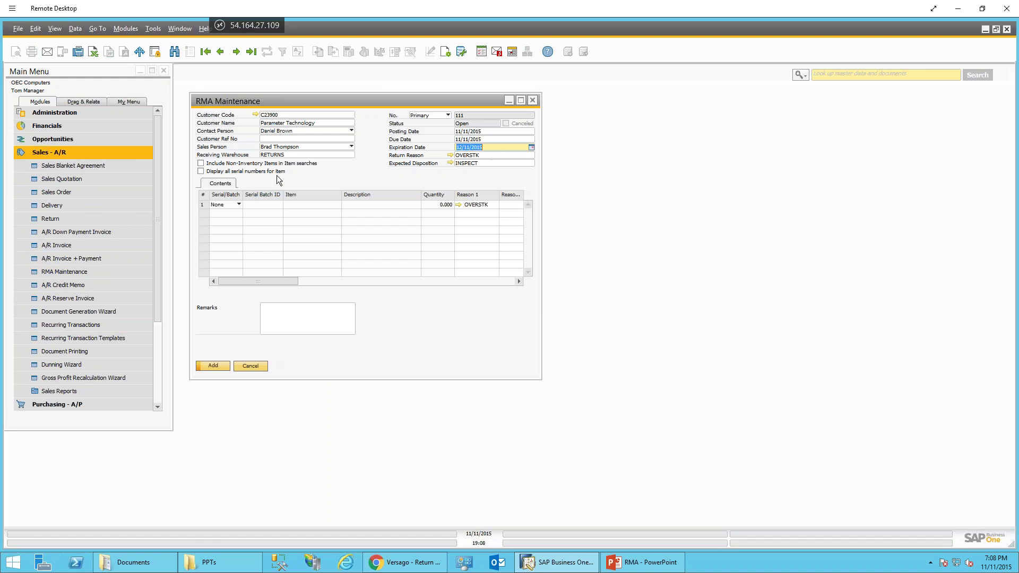
{"action": "left_click", "coordinate": [289, 138]}
{"action": "type", "text": "5680"}
{"action": "key", "text": "Tab"}
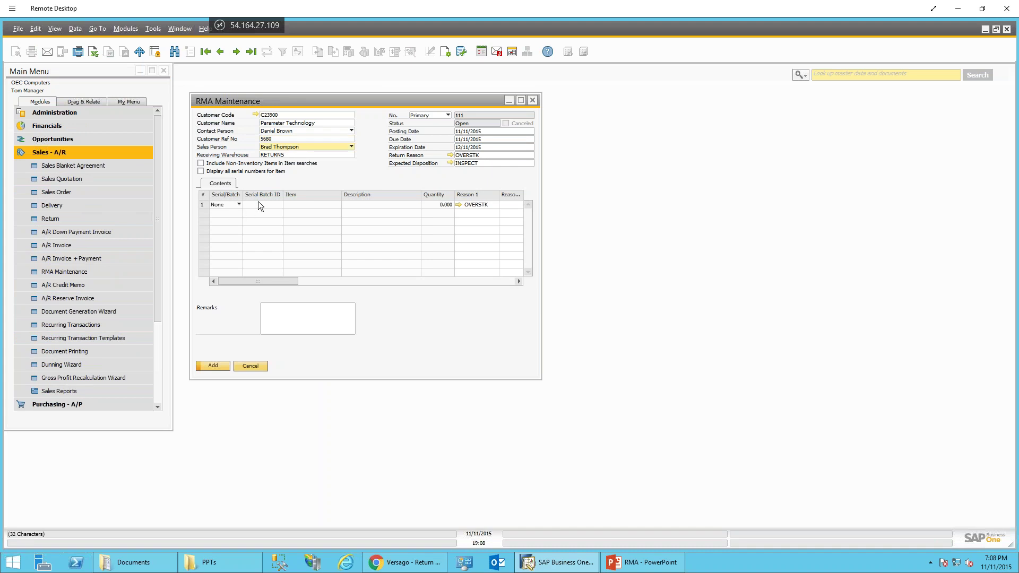
Step: Keep serial/batch None on row 1 and enter item A00001
{"action": "left_click", "coordinate": [225, 206]}
{"action": "left_click", "coordinate": [227, 211]}
{"action": "left_click", "coordinate": [304, 205]}
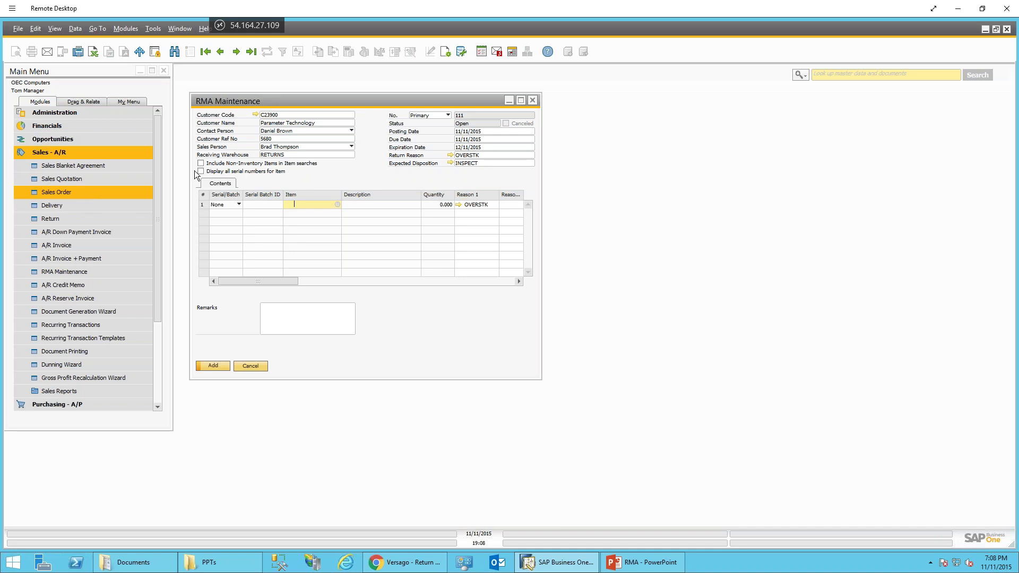
{"action": "left_click_drag", "start_coordinate": [341, 104], "coordinate": [462, 112]}
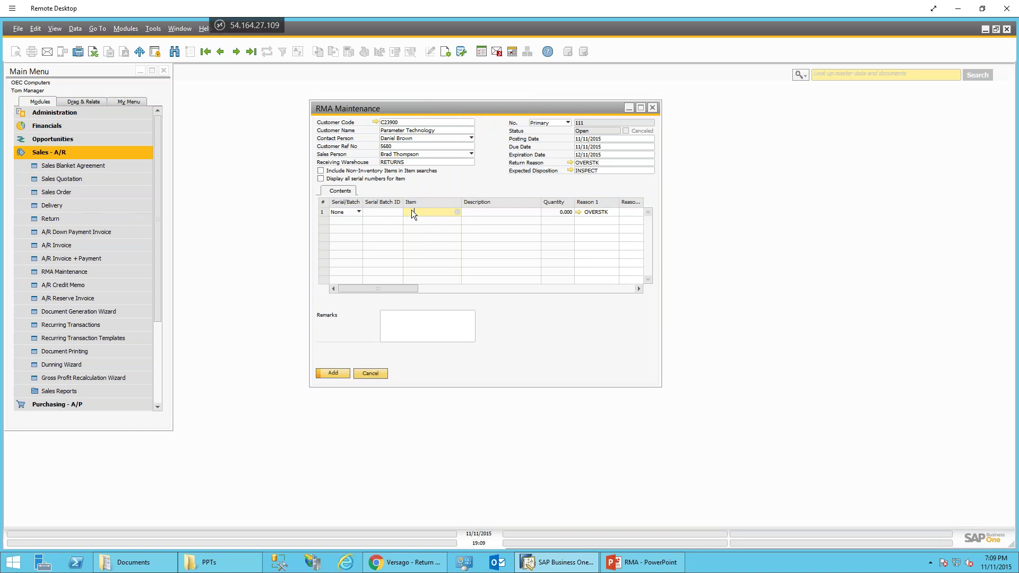
{"action": "left_click", "coordinate": [346, 213]}
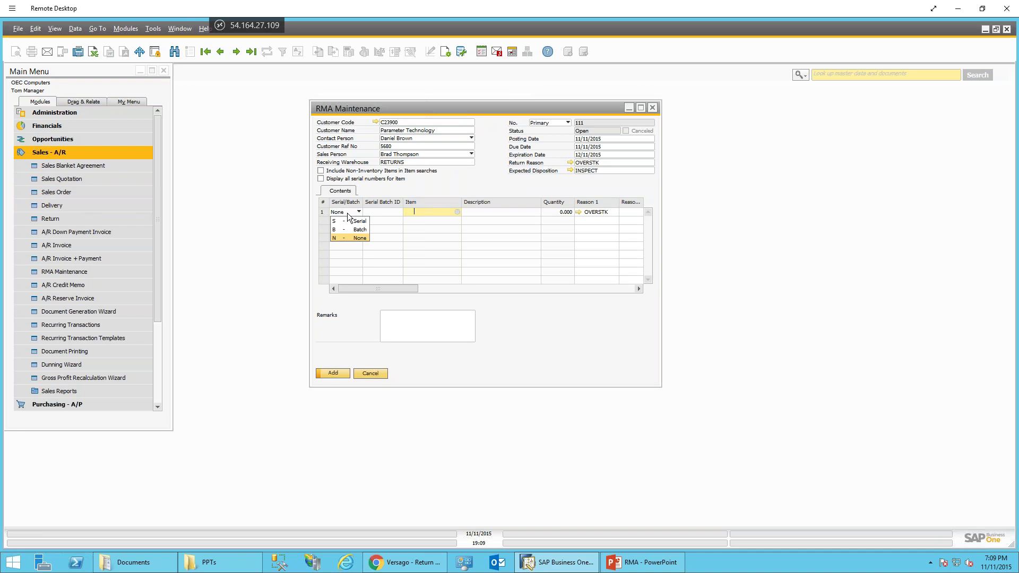
{"action": "left_click", "coordinate": [399, 212]}
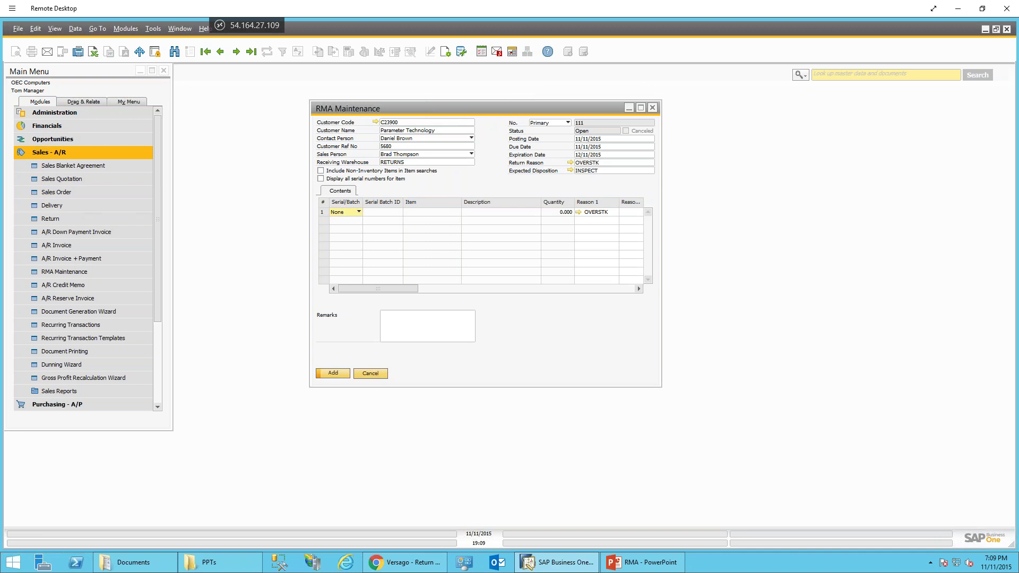
{"action": "type", "text": "a00001"}
Step: Give A00001 quantity 3 and add a second line, A00002, with quantity 2
{"action": "key", "text": "Tab"}
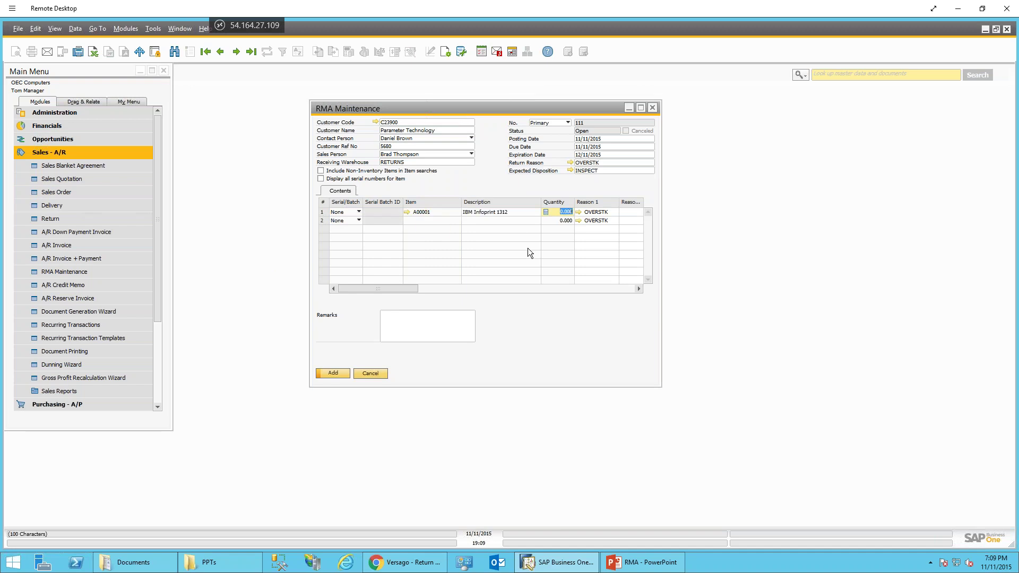
{"action": "type", "text": "3"}
{"action": "left_click", "coordinate": [424, 220]}
{"action": "type", "text": "a0000"}
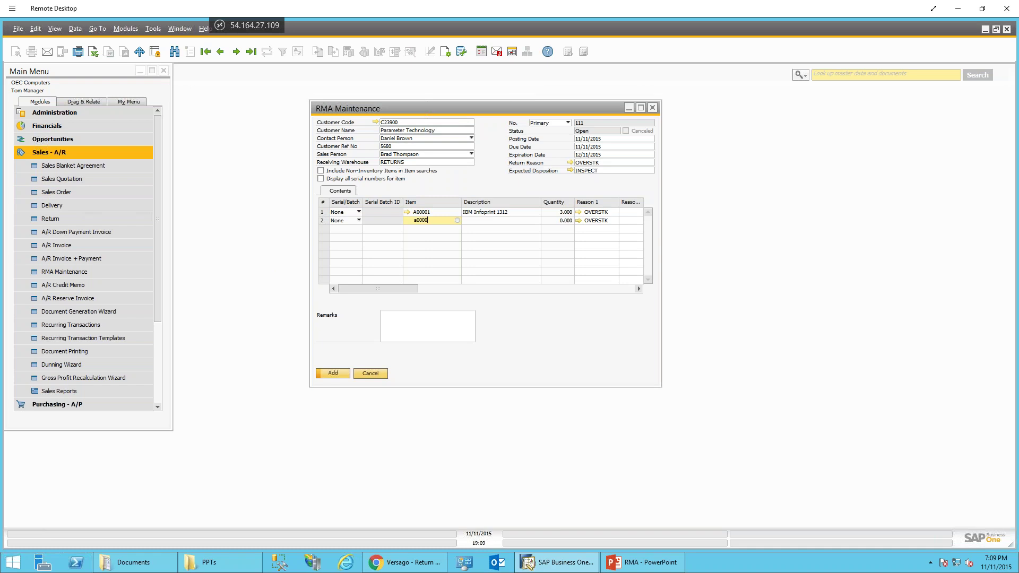
{"action": "type", "text": "2"}
{"action": "key", "text": "Tab"}
{"action": "type", "text": "2"}
{"action": "key", "text": "Tab"}
{"action": "left_click_drag", "start_coordinate": [543, 107], "coordinate": [463, 103]}
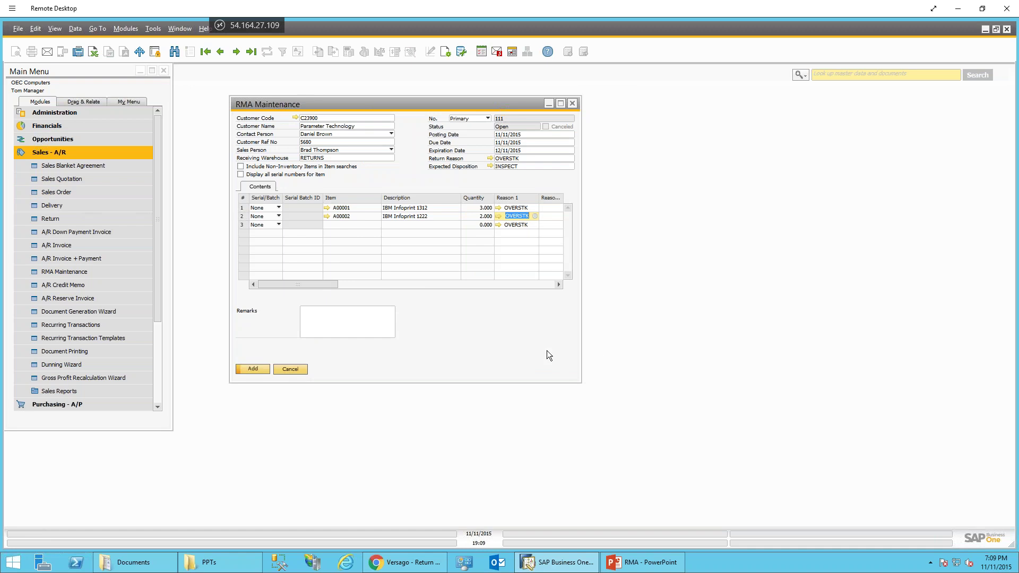
{"action": "left_click_drag", "start_coordinate": [315, 285], "coordinate": [347, 284]}
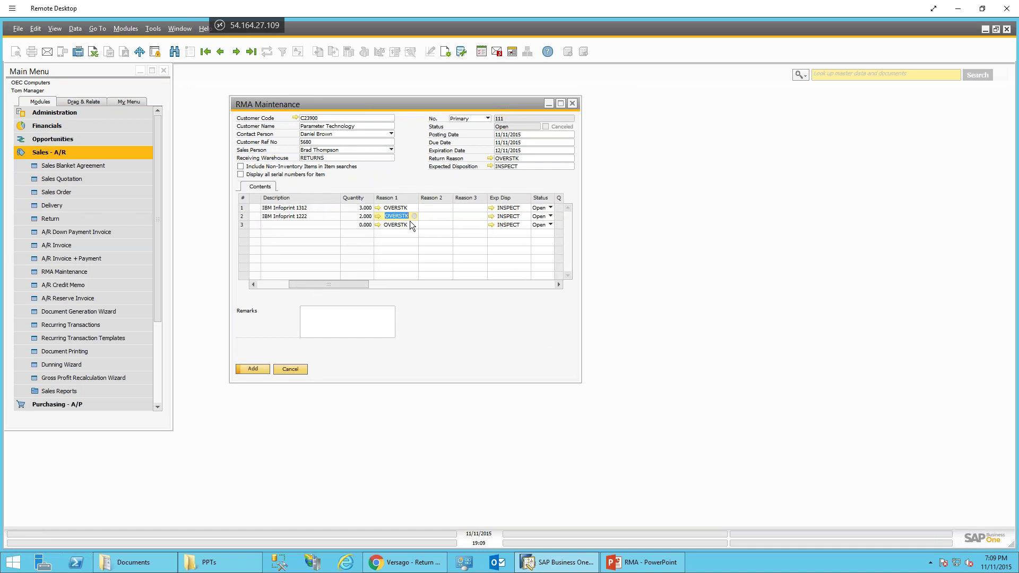
Step: Set row 2's return reasons to DEFECT and UNK
{"action": "key", "text": "BackSpace"}
{"action": "key", "text": "Tab"}
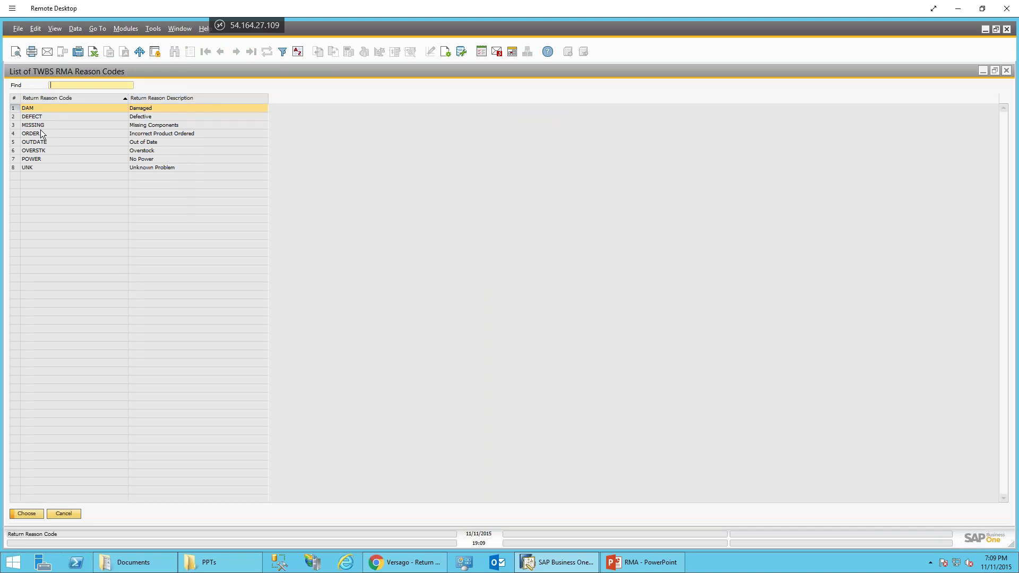
{"action": "double_click", "coordinate": [17, 118]}
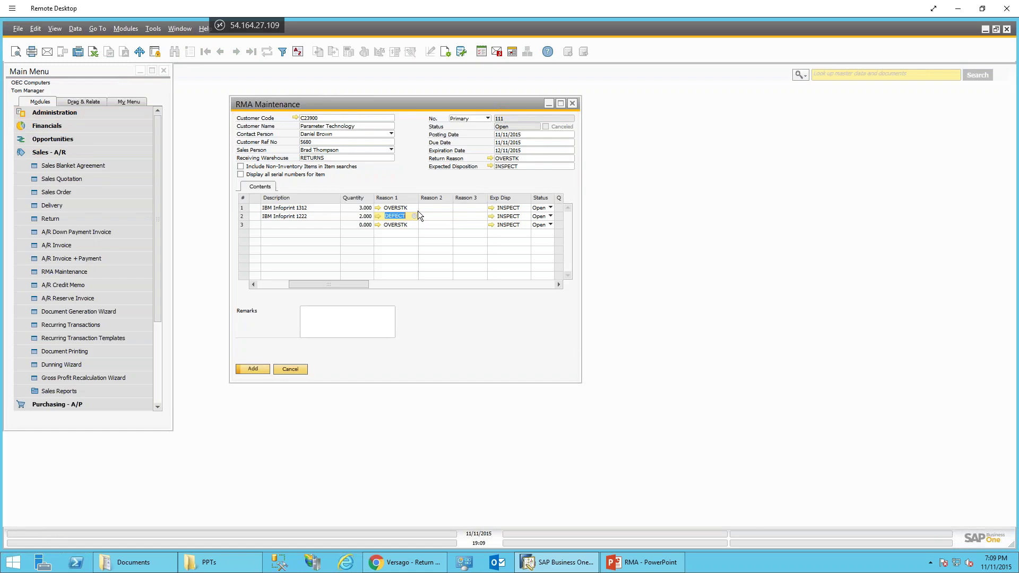
{"action": "left_click", "coordinate": [431, 214]}
{"action": "key", "text": "Tab"}
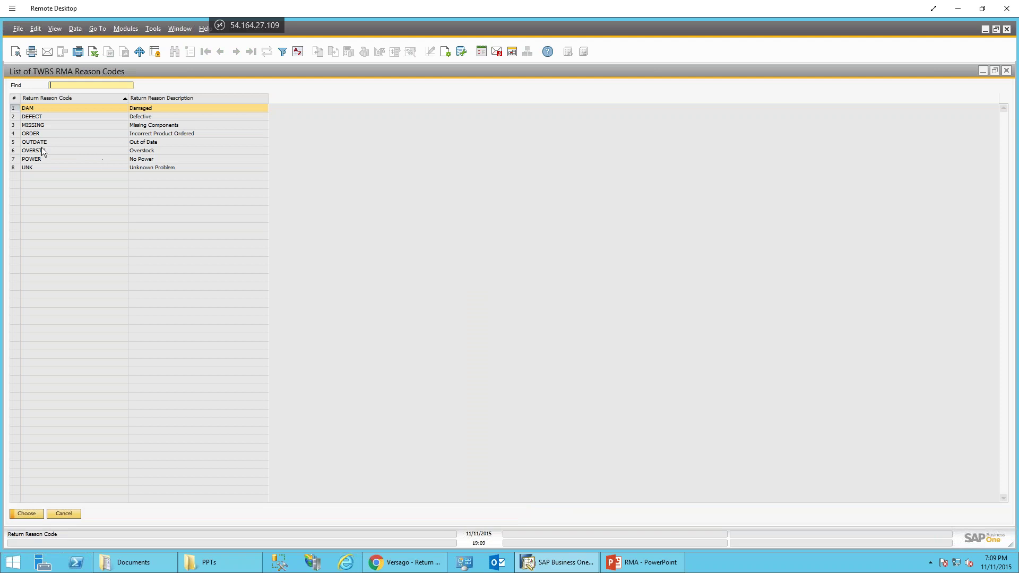
{"action": "left_click", "coordinate": [14, 169]}
{"action": "double_click", "coordinate": [14, 169]}
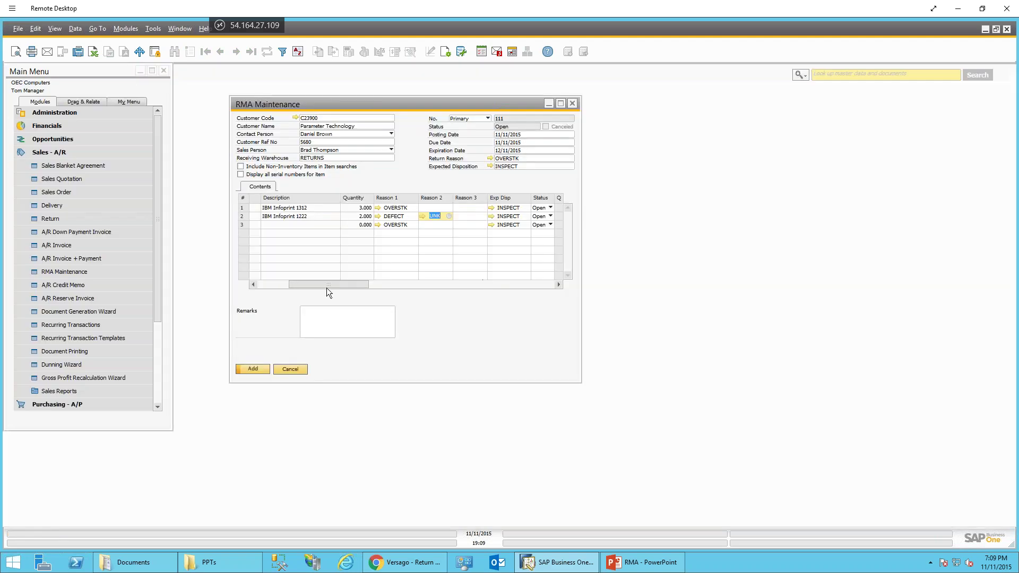
{"action": "left_click_drag", "start_coordinate": [329, 282], "coordinate": [355, 283]}
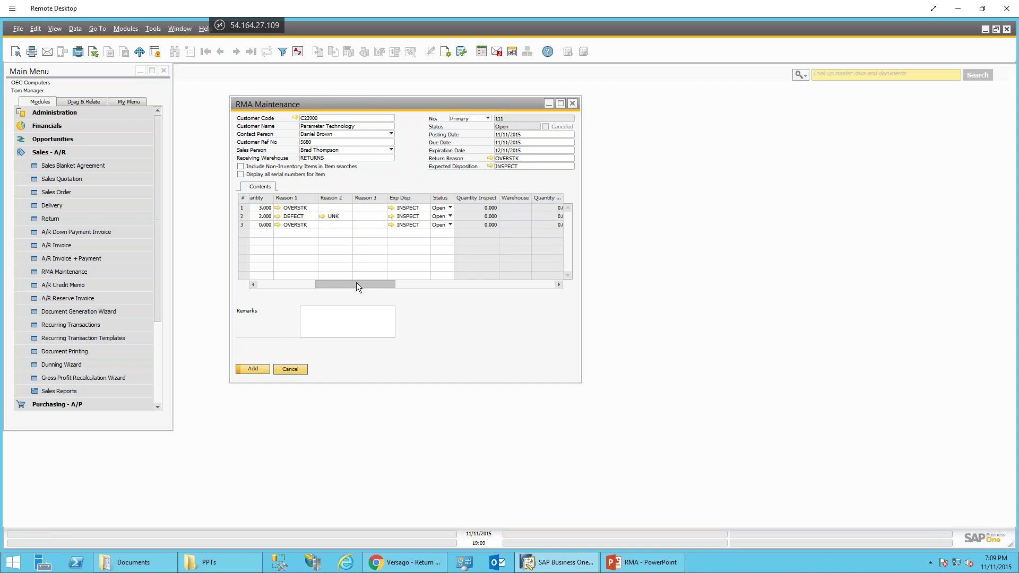
Step: Set row 2's expected disposition to INSPECT
{"action": "left_click", "coordinate": [400, 216]}
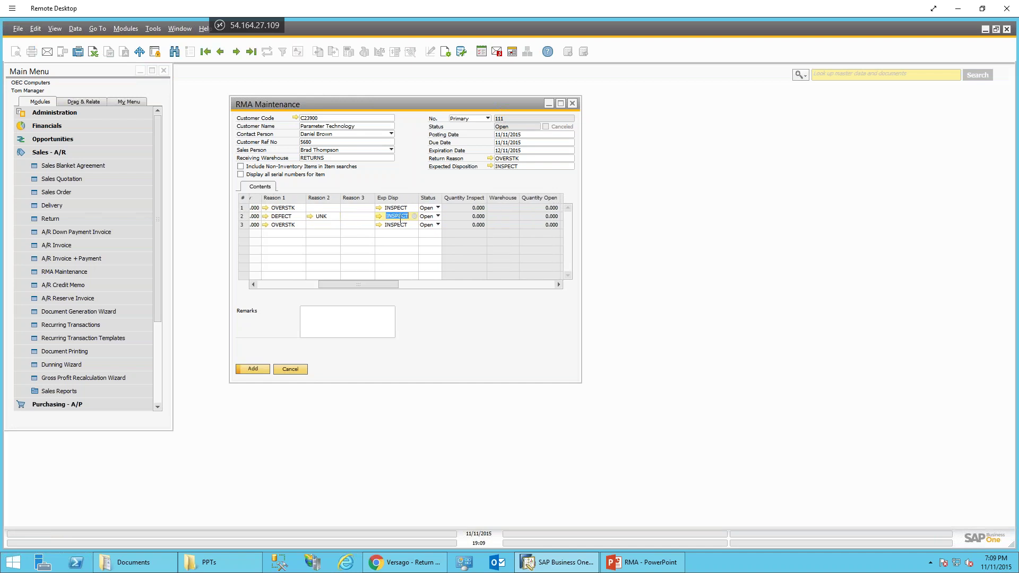
{"action": "key", "text": "BackSpace"}
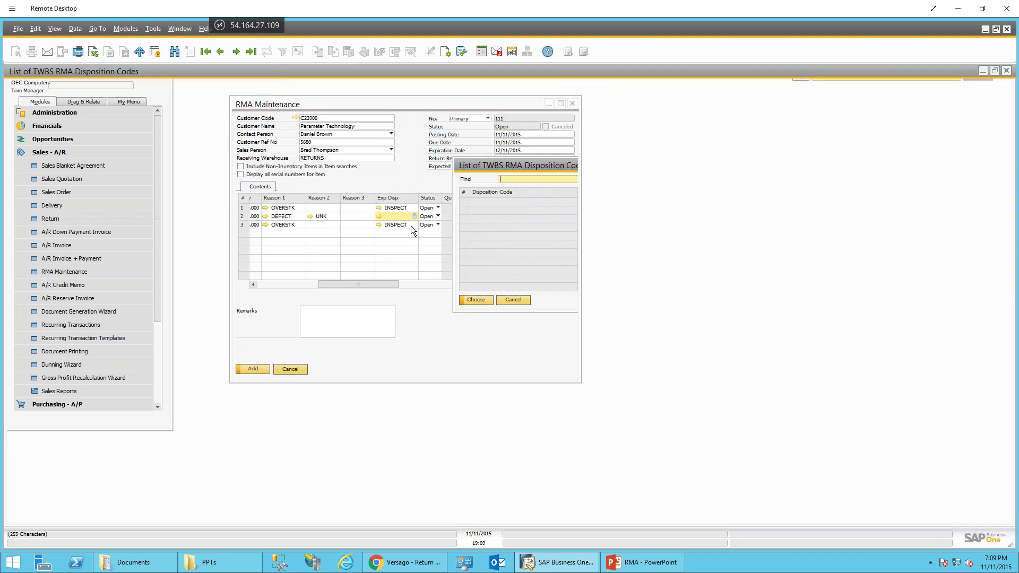
{"action": "left_click", "coordinate": [414, 216]}
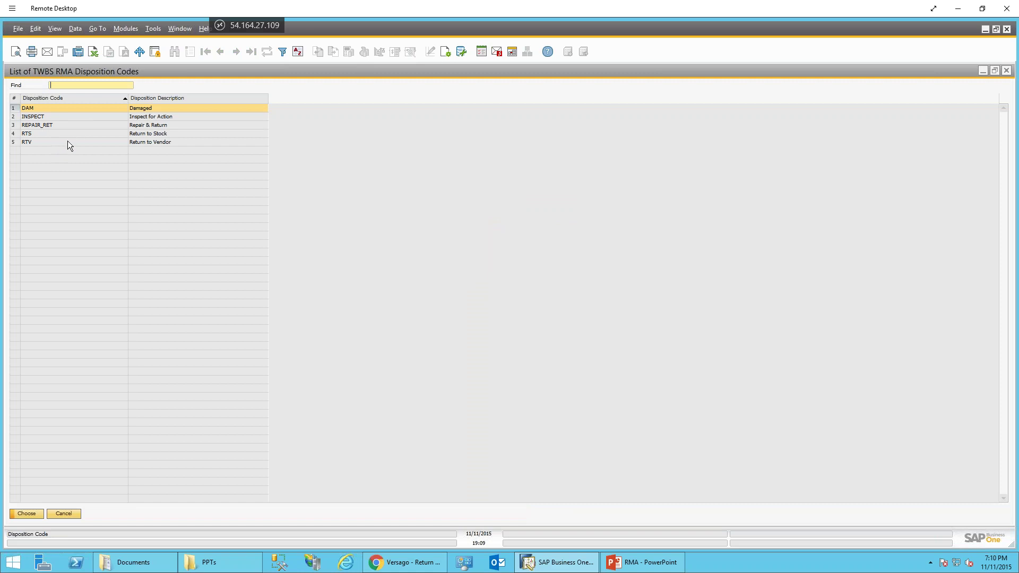
{"action": "double_click", "coordinate": [30, 116]}
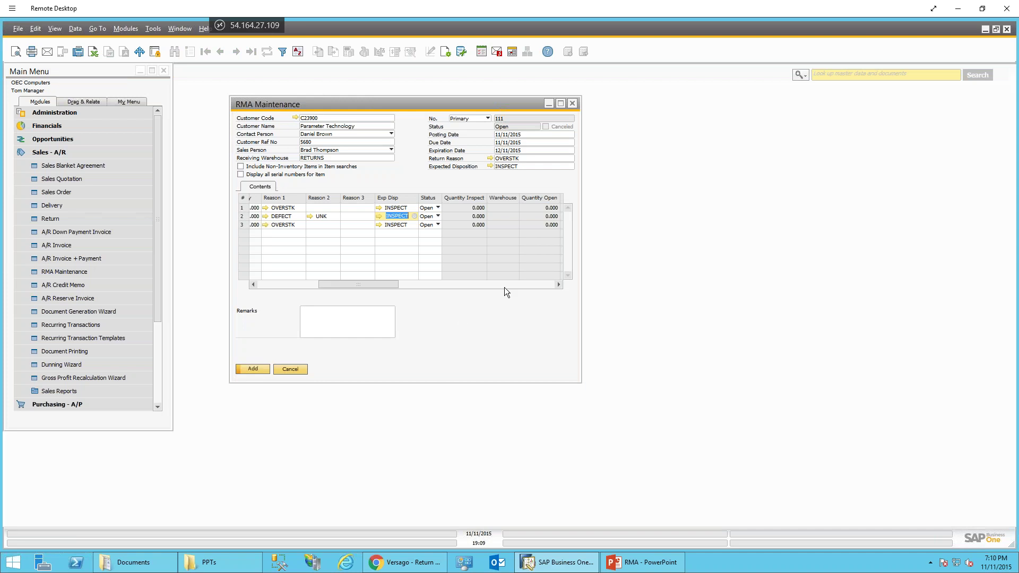
Step: Add RMA 111 and step back to redisplay it as a saved document
{"action": "left_click", "coordinate": [259, 370]}
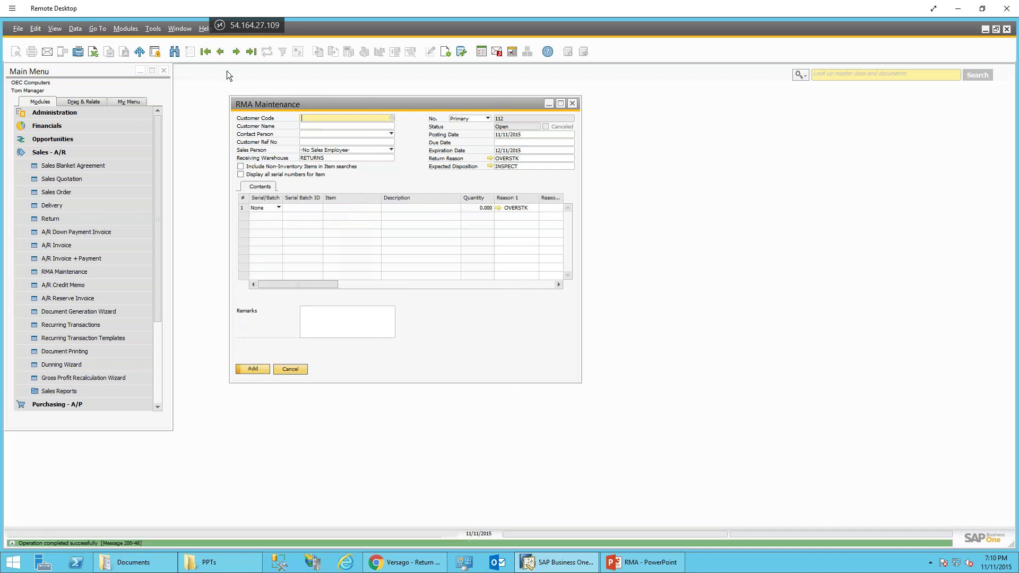
{"action": "left_click", "coordinate": [220, 52]}
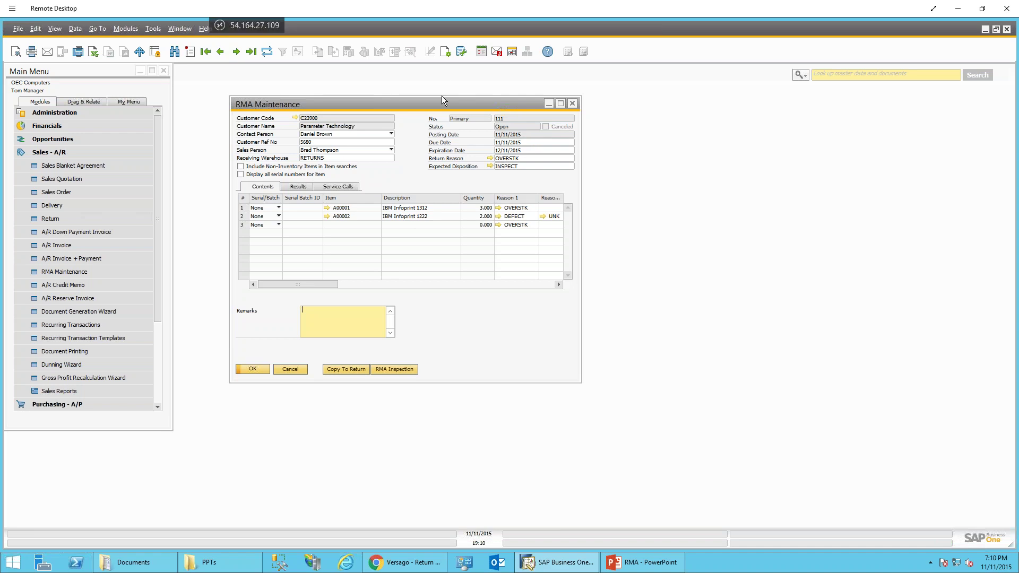
Step: Copy RMA 111 into Return 39 and check quantities 3 and 2, totalling $1,696.00
{"action": "left_click", "coordinate": [358, 371]}
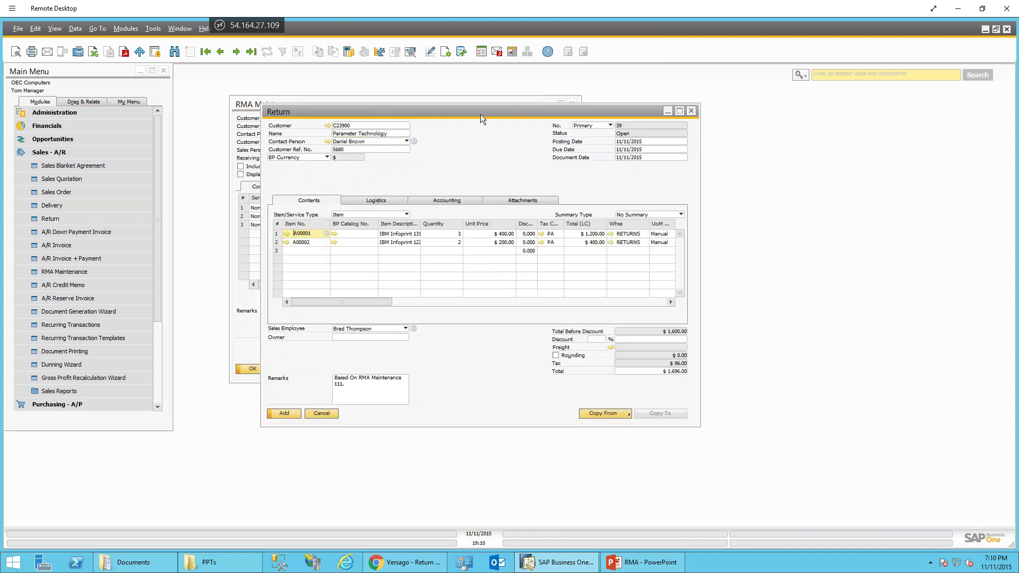
{"action": "left_click_drag", "start_coordinate": [501, 111], "coordinate": [646, 137]}
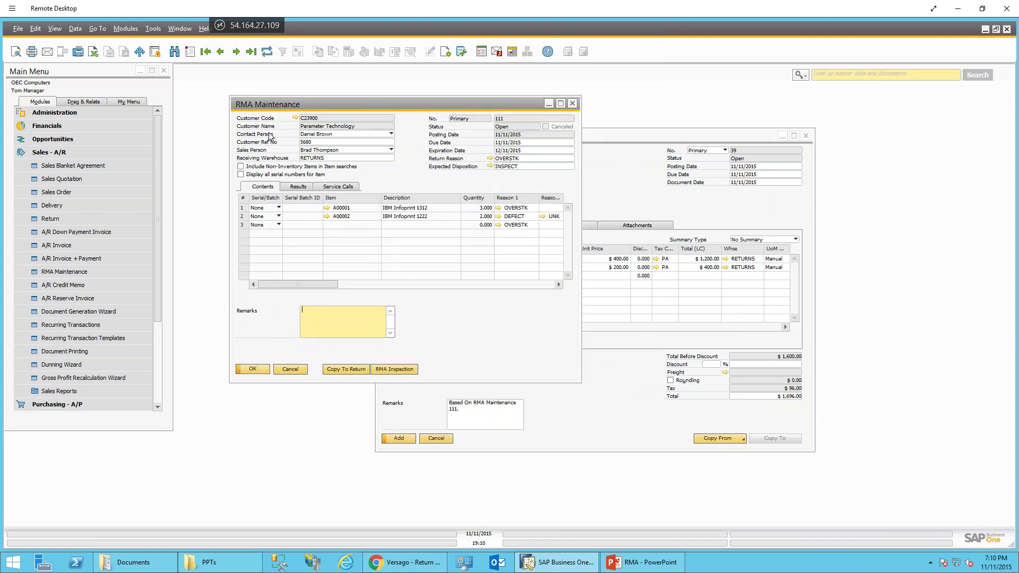
{"action": "left_click", "coordinate": [524, 434]}
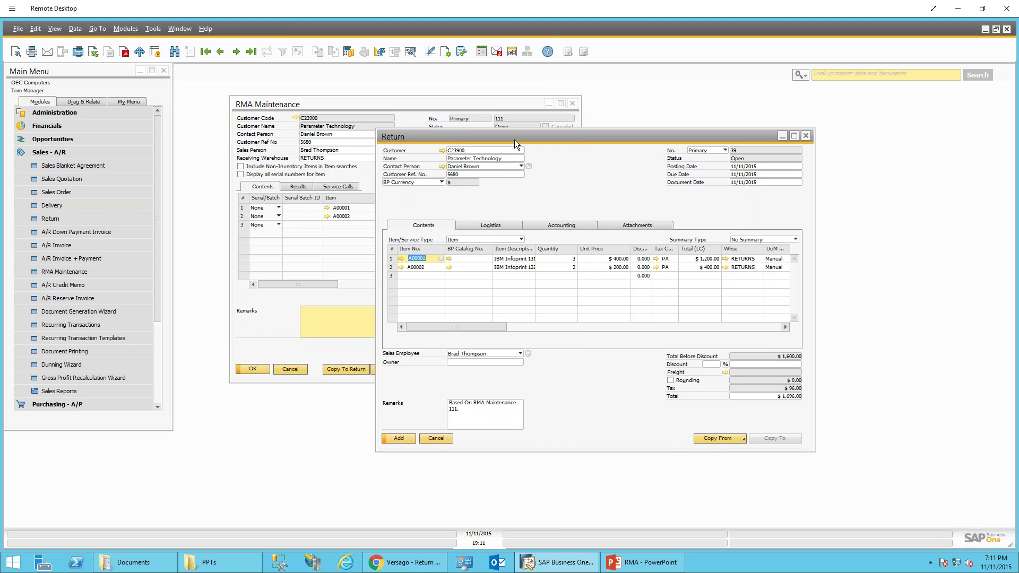
{"action": "left_click_drag", "start_coordinate": [517, 138], "coordinate": [540, 139]}
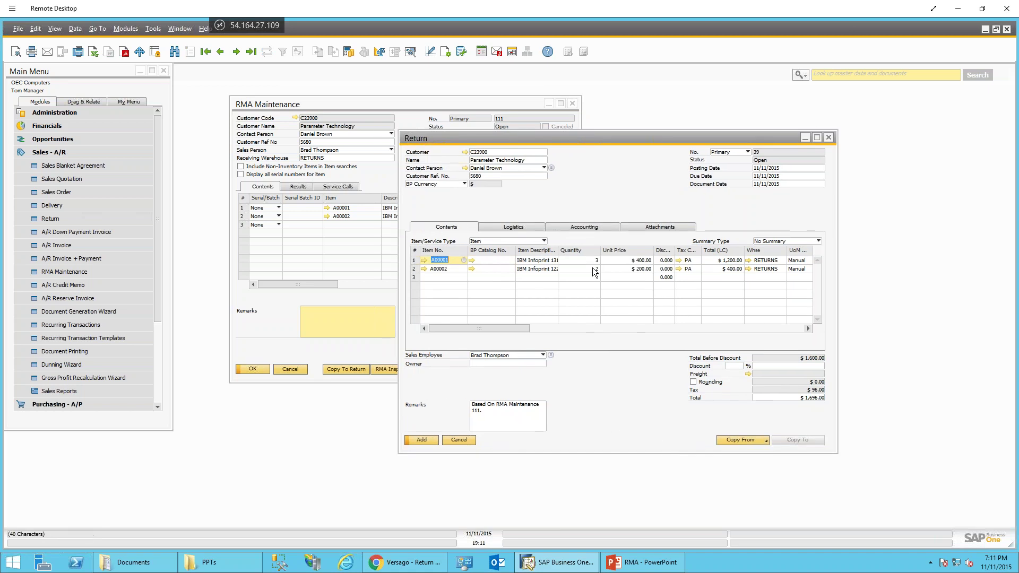
{"action": "left_click", "coordinate": [584, 266]}
{"action": "key", "text": "Up"}
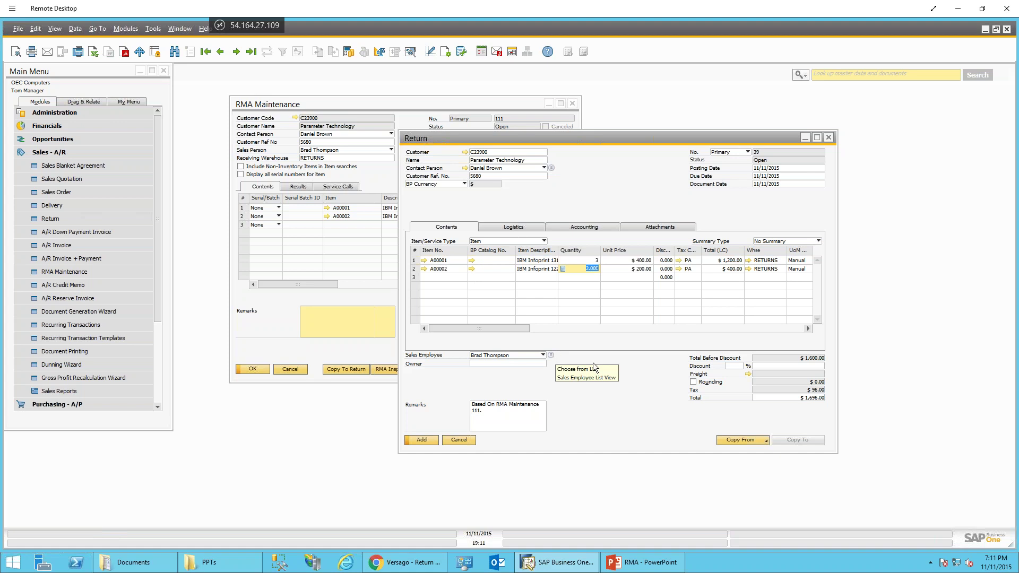
{"action": "left_click", "coordinate": [423, 440]}
{"action": "key", "text": "Return"}
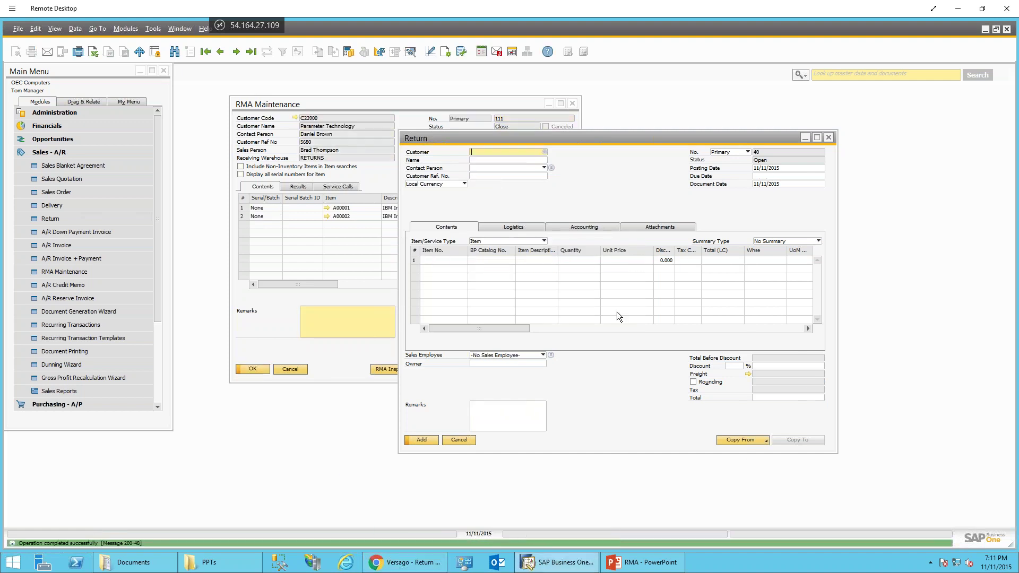
{"action": "left_click", "coordinate": [332, 356]}
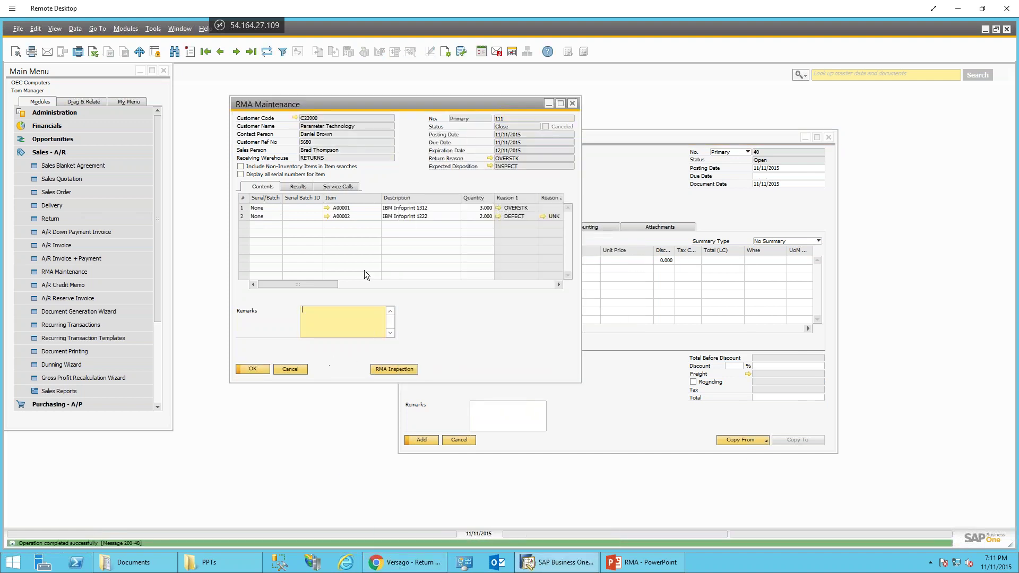
{"action": "left_click_drag", "start_coordinate": [324, 284], "coordinate": [538, 286]}
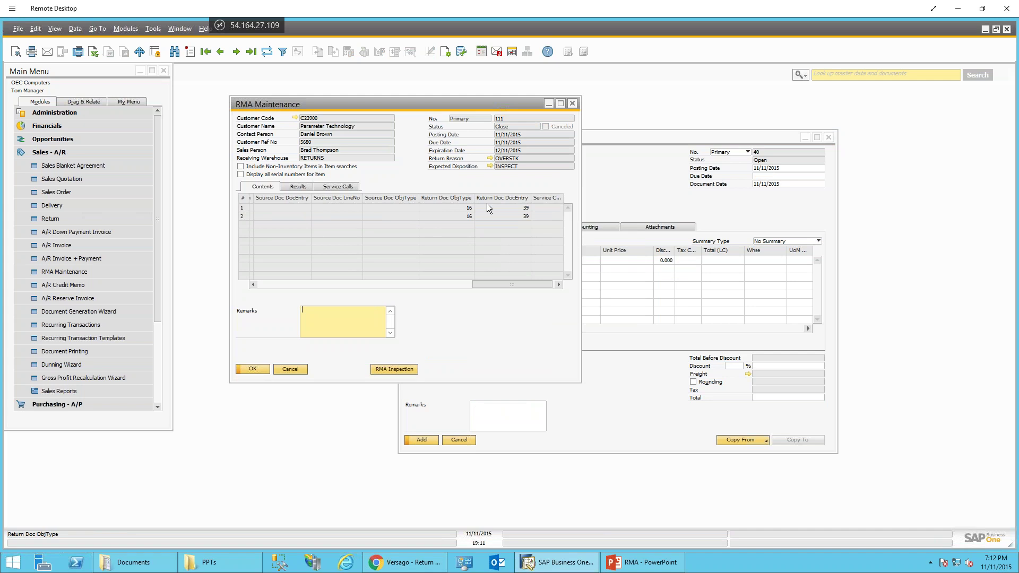
{"action": "left_click_drag", "start_coordinate": [512, 284], "coordinate": [177, 297]}
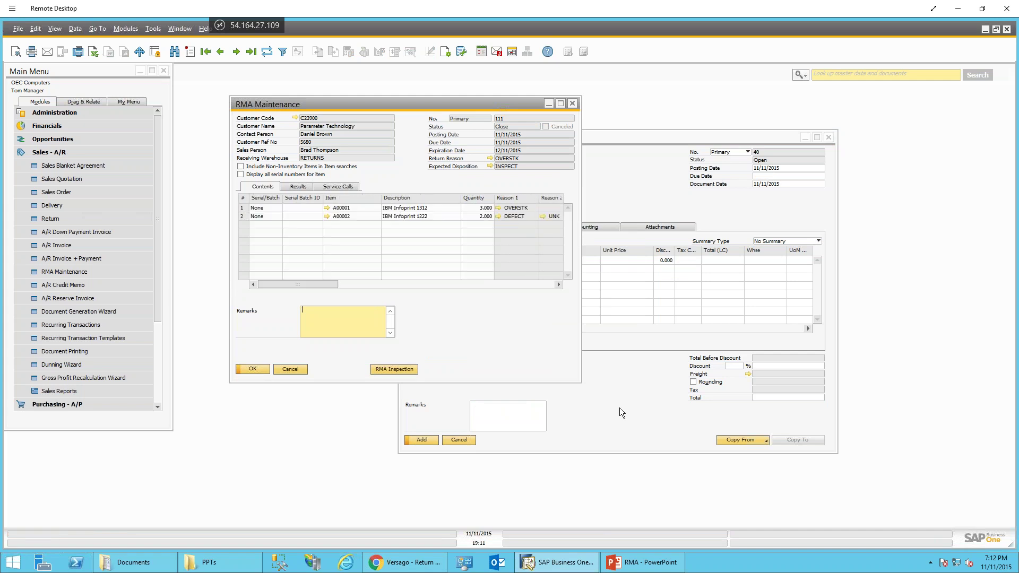
{"action": "left_click", "coordinate": [636, 425]}
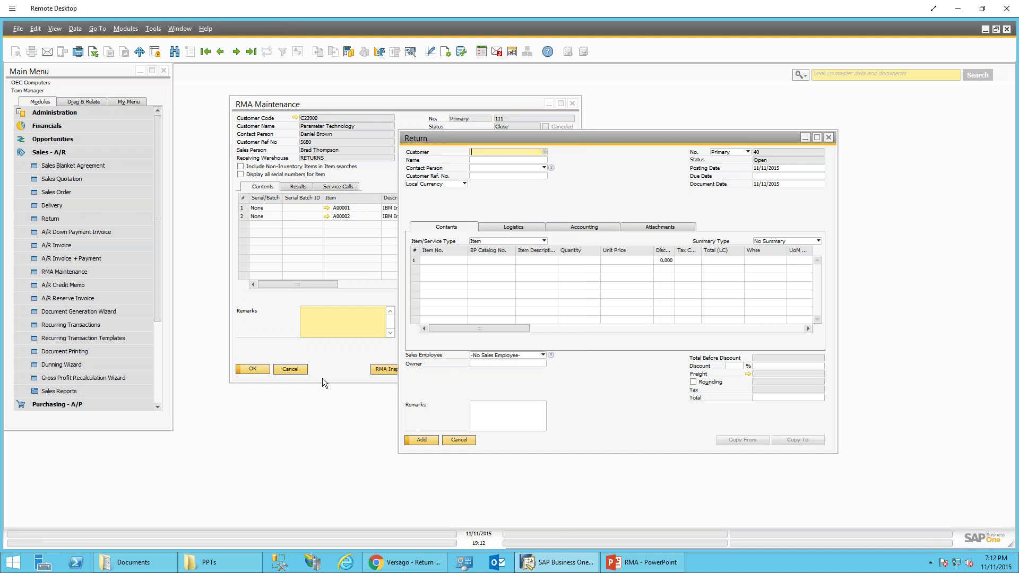
{"action": "left_click", "coordinate": [323, 378]}
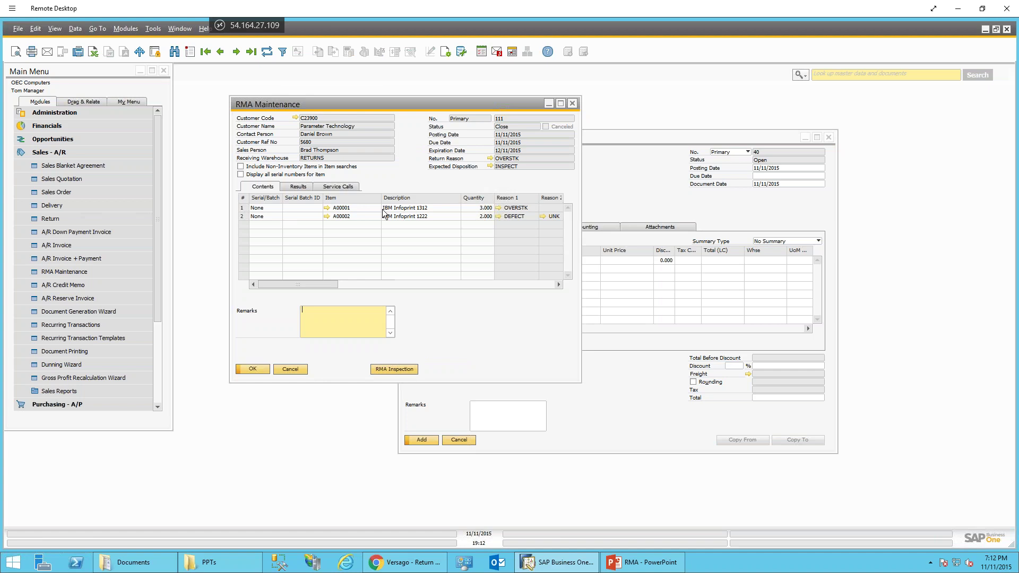
{"action": "left_click", "coordinate": [300, 187]}
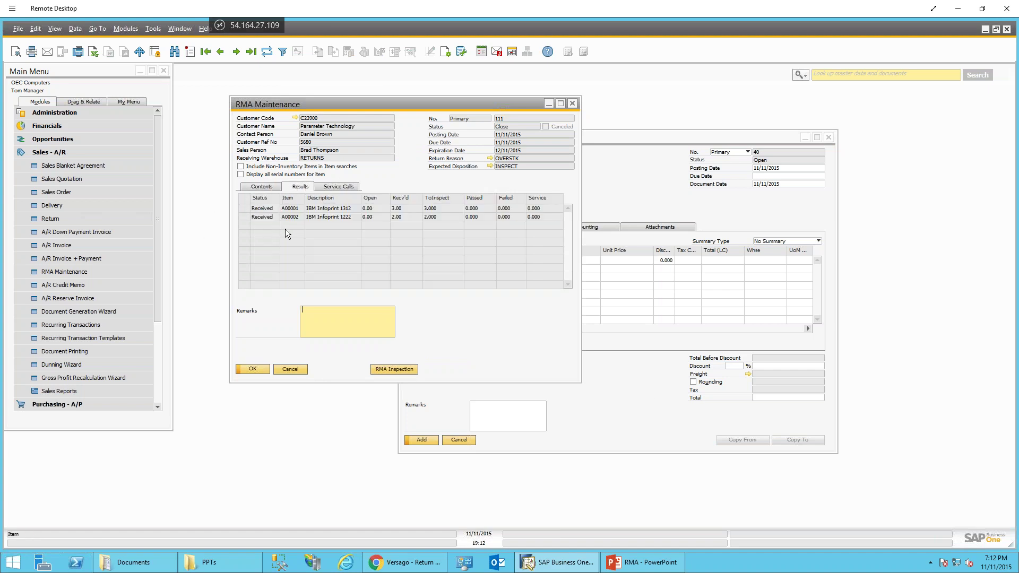
{"action": "left_click", "coordinate": [261, 187]}
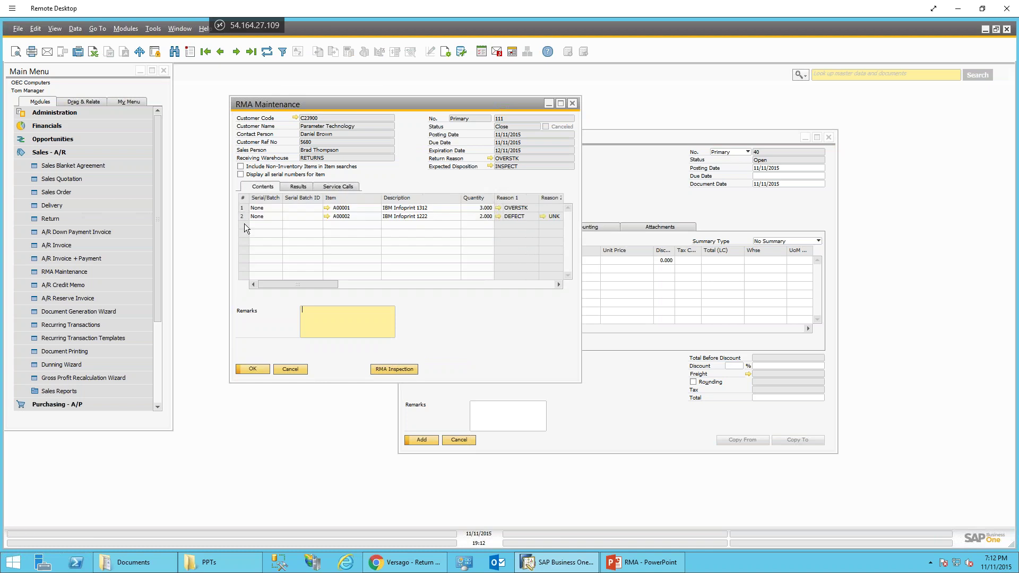
{"action": "left_click", "coordinate": [560, 426]}
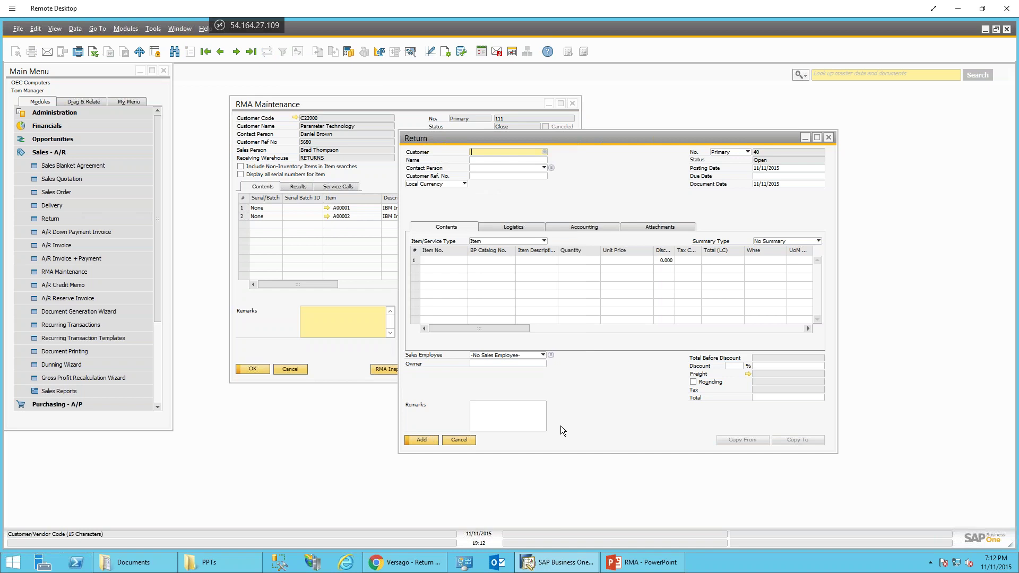
Step: Discard the empty Return form and expand Inventory to reach RMA Inspection Selection
{"action": "left_click", "coordinate": [366, 348]}
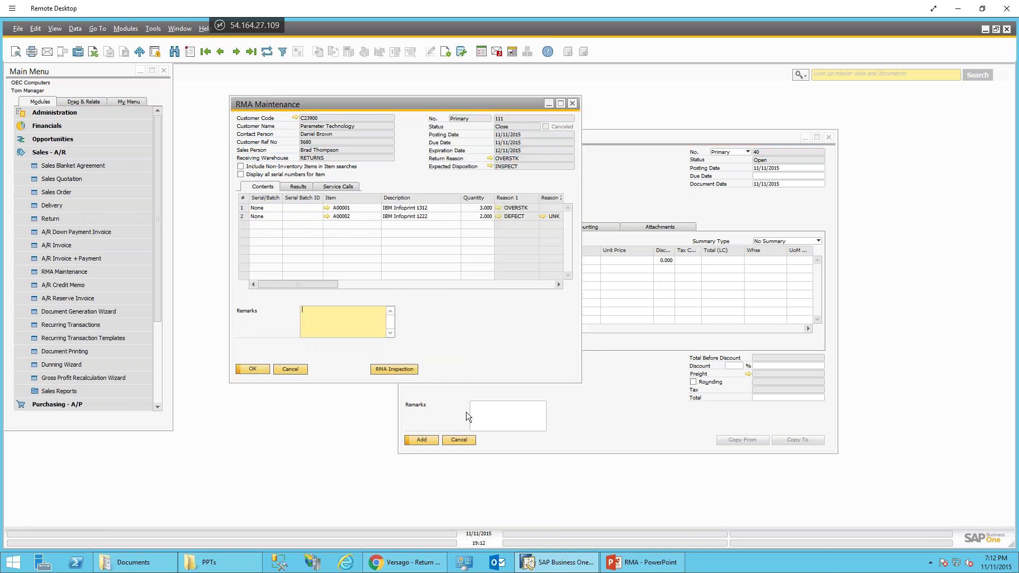
{"action": "left_click", "coordinate": [460, 440]}
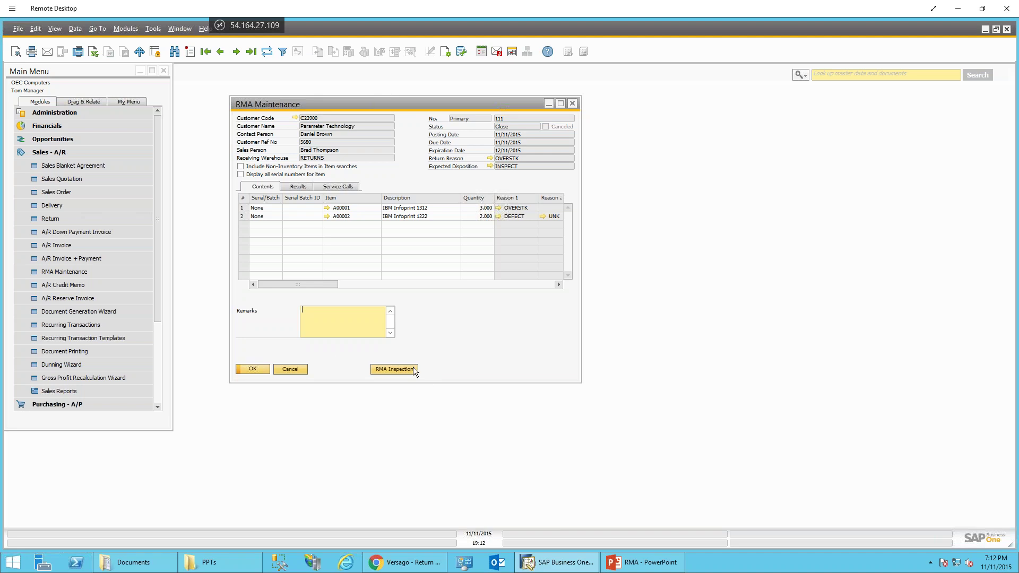
{"action": "left_click_drag", "start_coordinate": [158, 301], "coordinate": [152, 381]}
{"action": "left_click", "coordinate": [46, 326]}
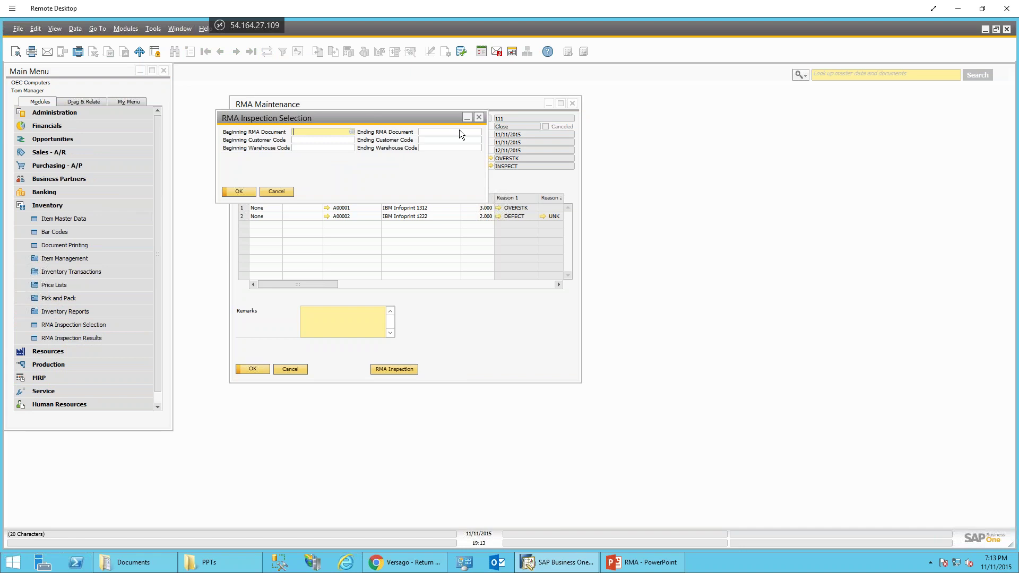
Step: Run RMA Inspection Selection, tick both RMA 111 lines, and maximize the Inspection Posting list
{"action": "left_click", "coordinate": [300, 140]}
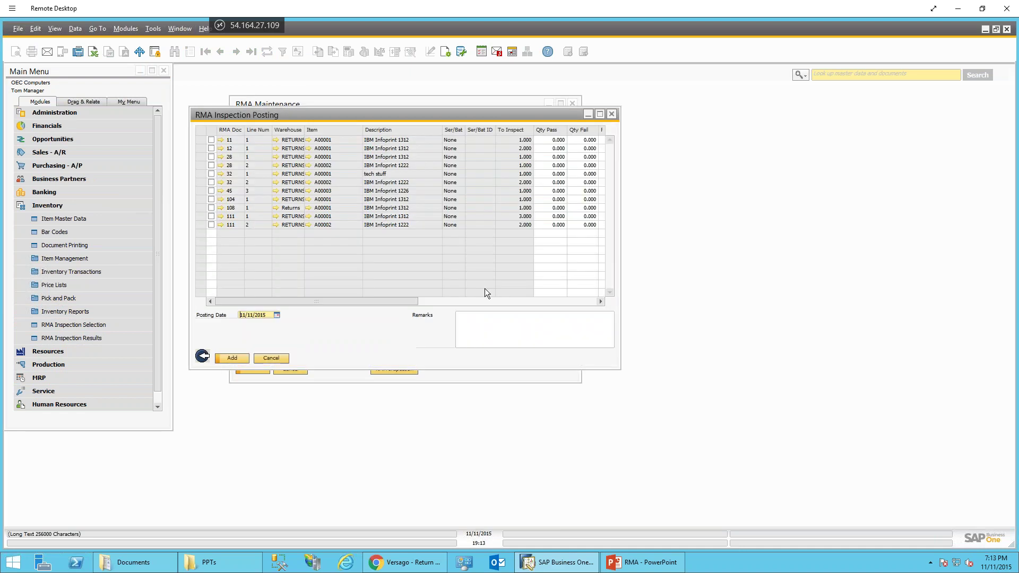
{"action": "left_click_drag", "start_coordinate": [485, 121], "coordinate": [642, 129]}
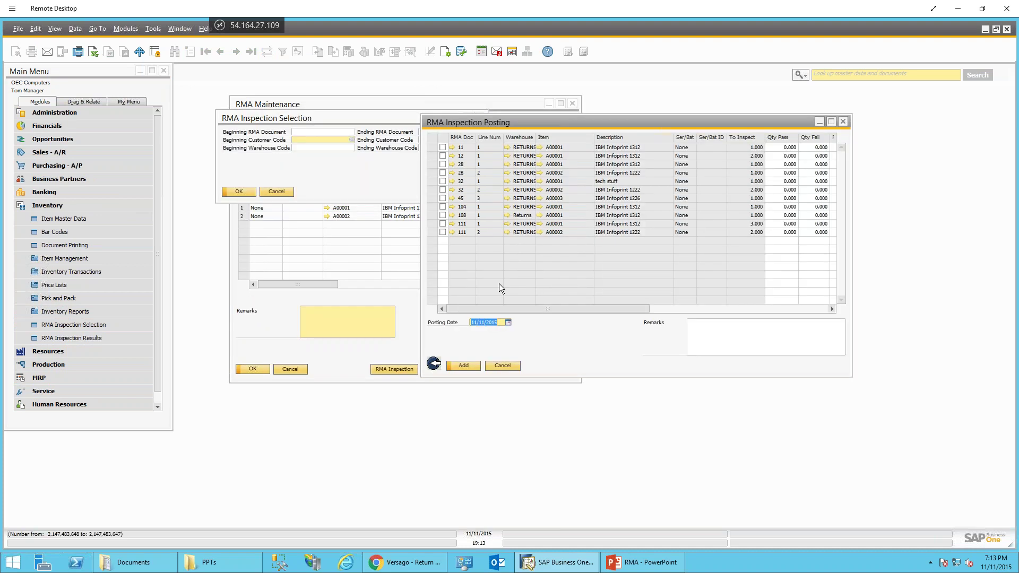
{"action": "left_click", "coordinate": [442, 224]}
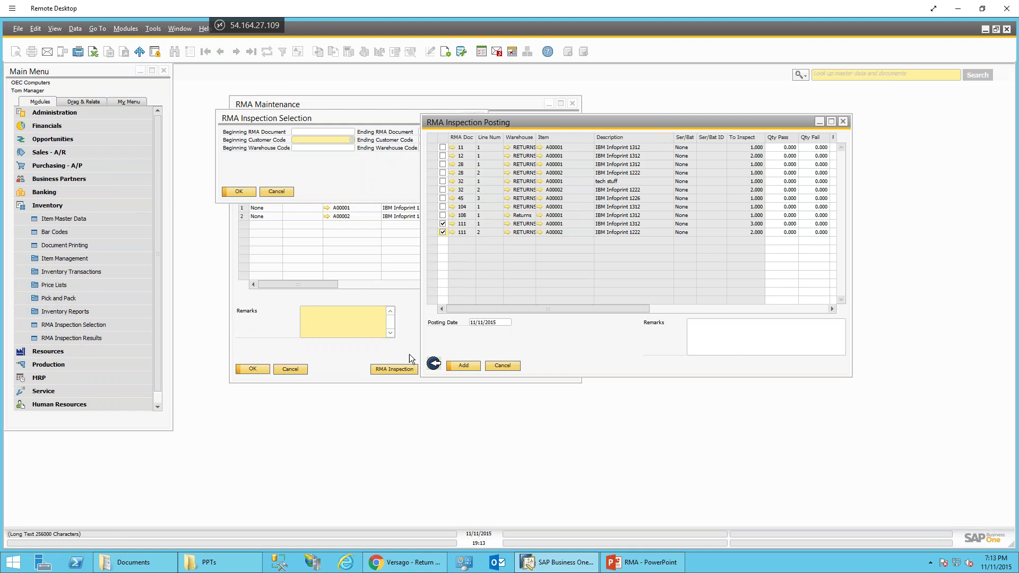
{"action": "left_click", "coordinate": [476, 368]}
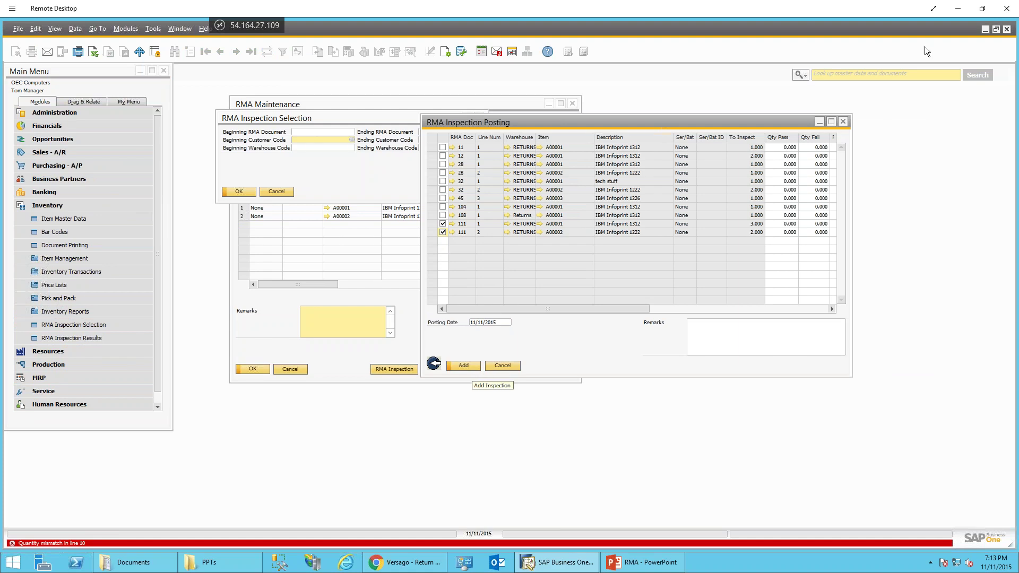
{"action": "left_click", "coordinate": [832, 121]}
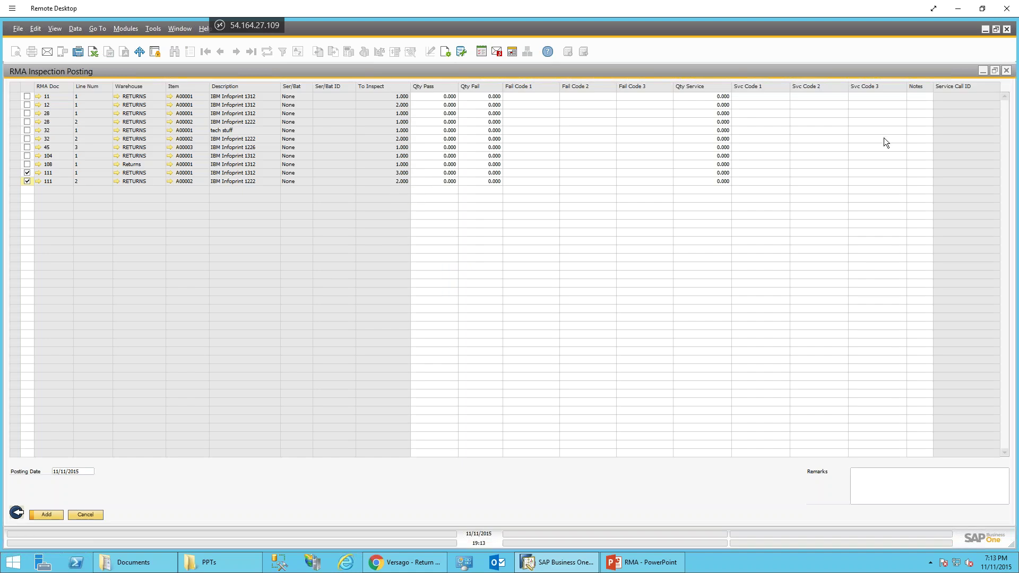
Step: On RMA 111 line 1, set Qty Pass 2, Qty Fail 1 with fail code W-ORDER
{"action": "left_click", "coordinate": [450, 173]}
{"action": "type", "text": "2"}
{"action": "key", "text": "Tab"}
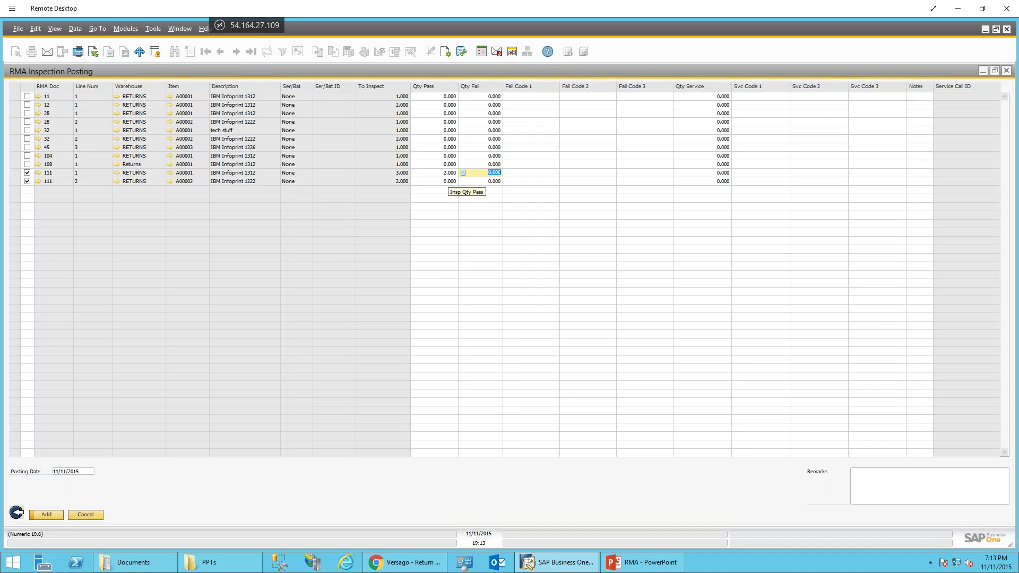
{"action": "type", "text": "1"}
{"action": "key", "text": "Tab"}
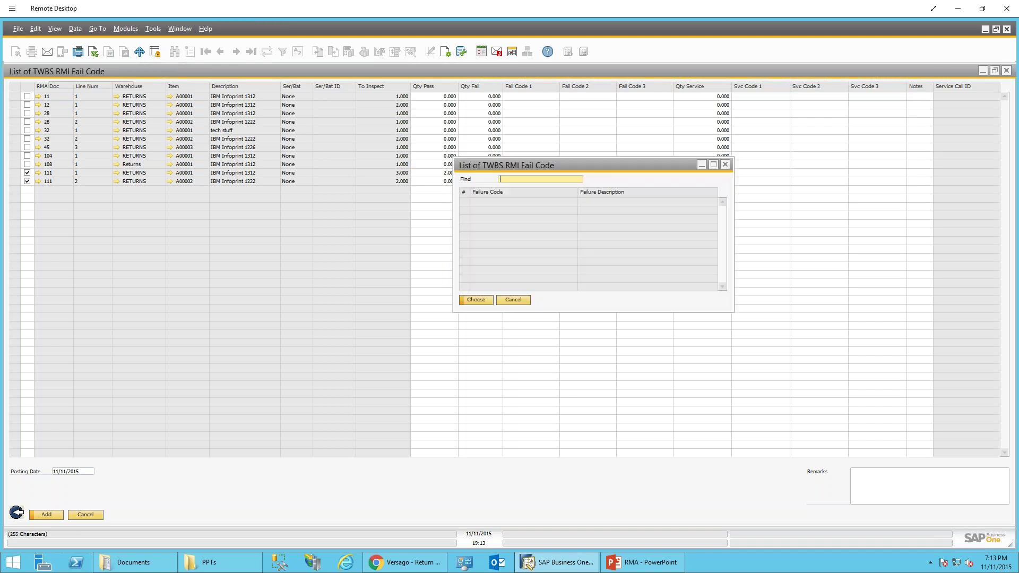
{"action": "key", "text": "Tab"}
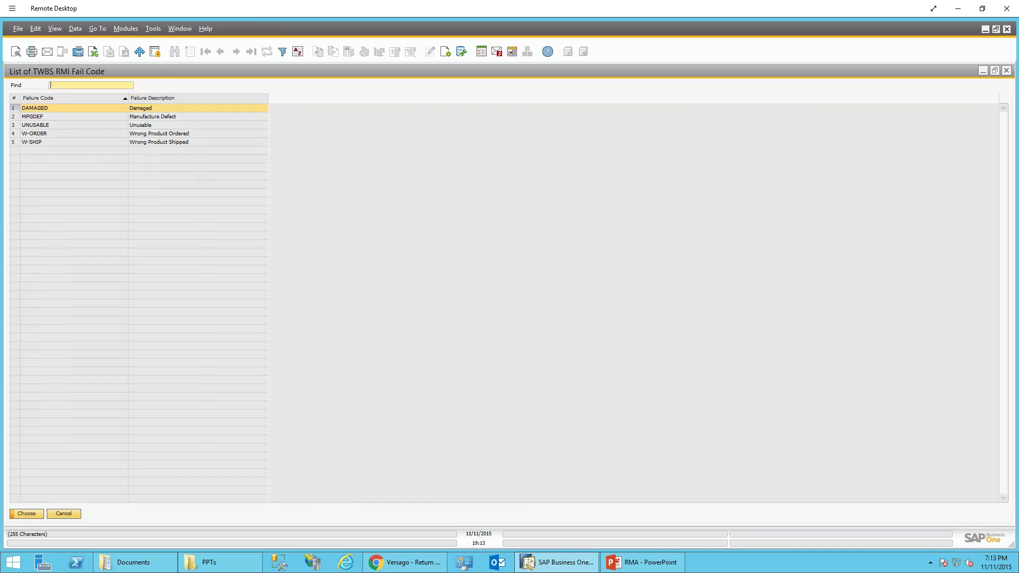
{"action": "double_click", "coordinate": [15, 134]}
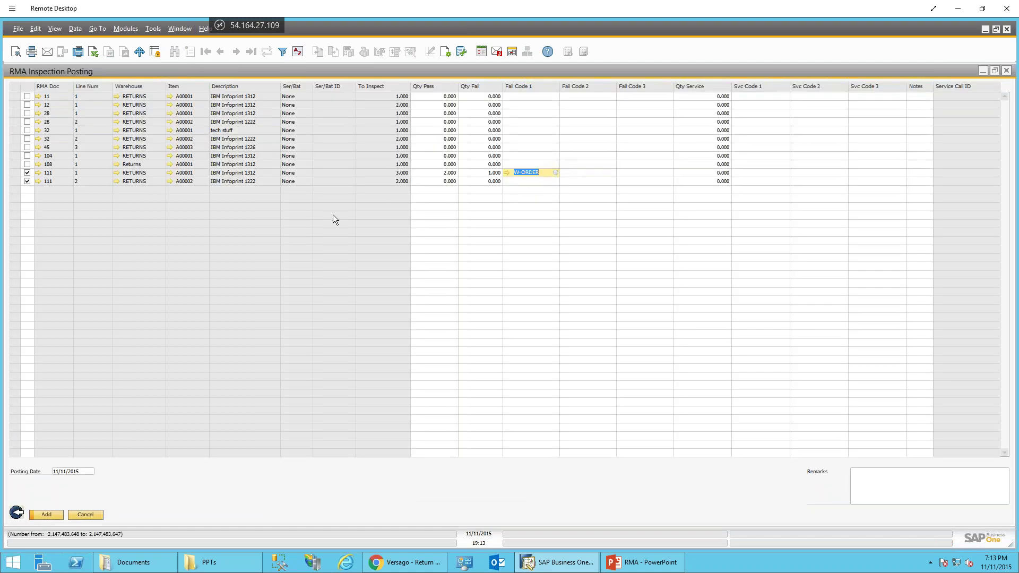
Step: On line 2, set Qty Pass 1, Qty Service 1 with service code REP_RTN
{"action": "left_click", "coordinate": [441, 181]}
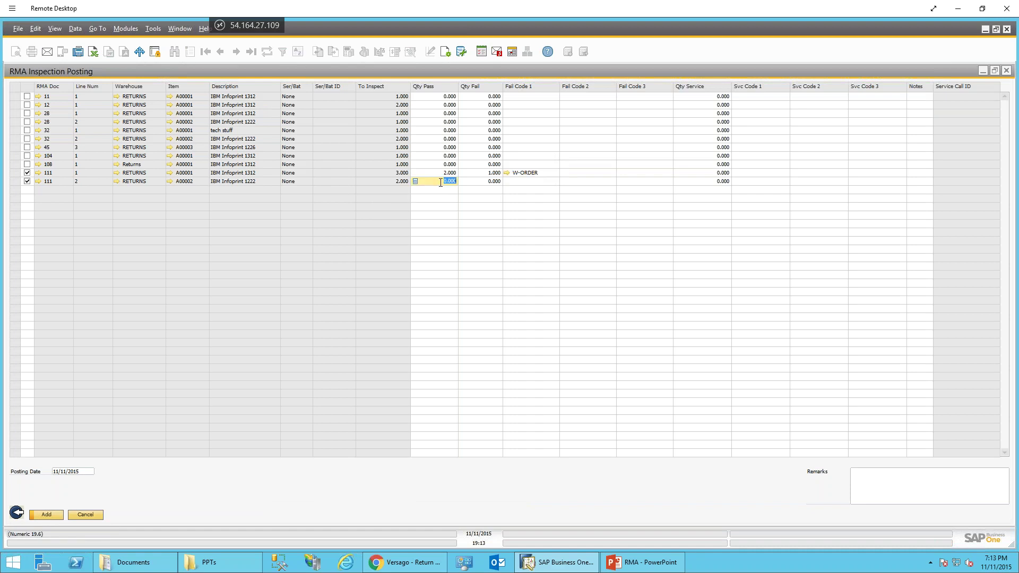
{"action": "type", "text": "1"}
{"action": "key", "text": "Tab"}
{"action": "left_click", "coordinate": [712, 181]}
{"action": "type", "text": "1"}
{"action": "key", "text": "Tab"}
{"action": "key", "text": "Tab"}
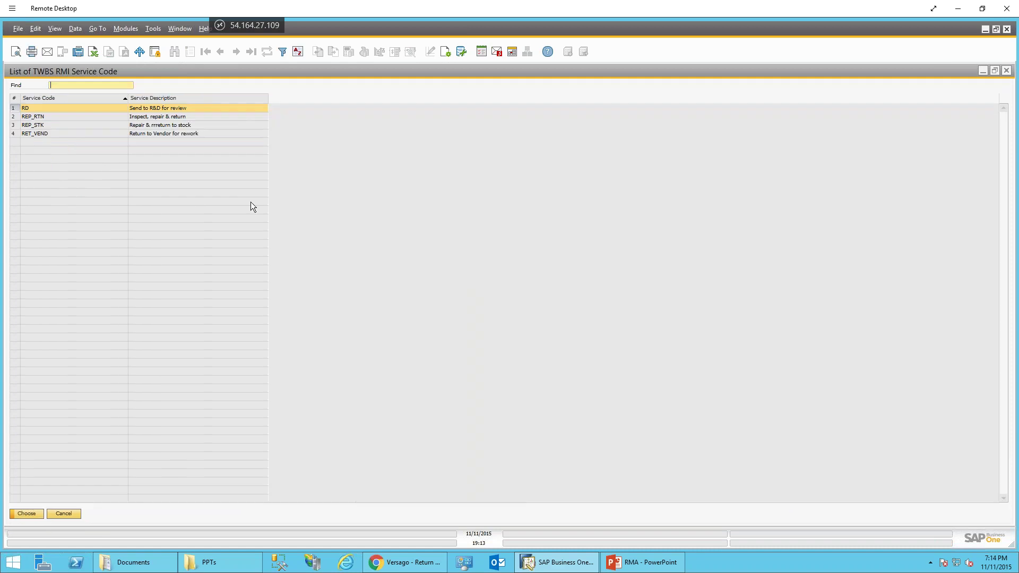
{"action": "double_click", "coordinate": [18, 122]}
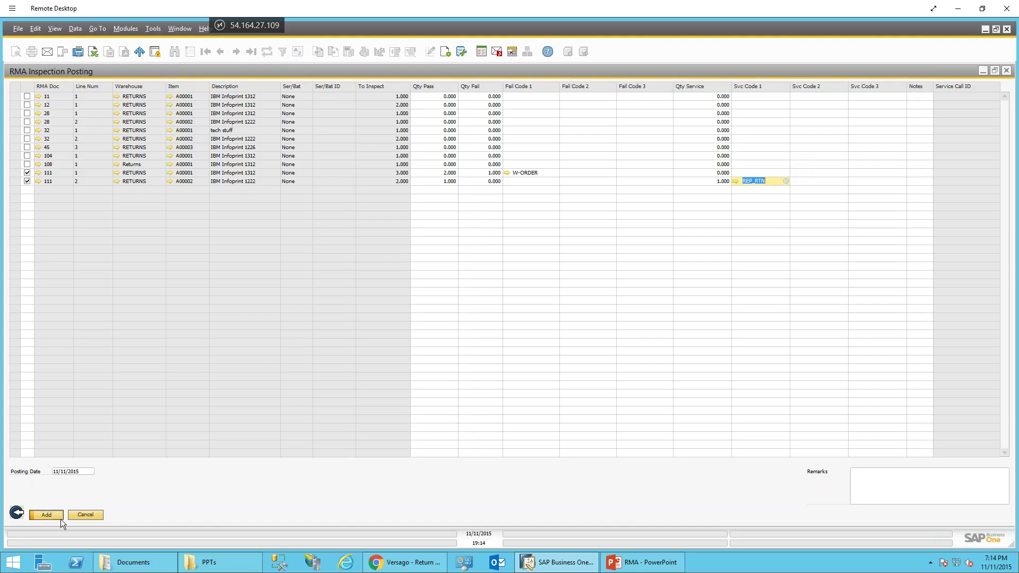
Step: Post the inspection, agreeing to the inventory transfer and auto-created Service Call 517
{"action": "left_click", "coordinate": [49, 516]}
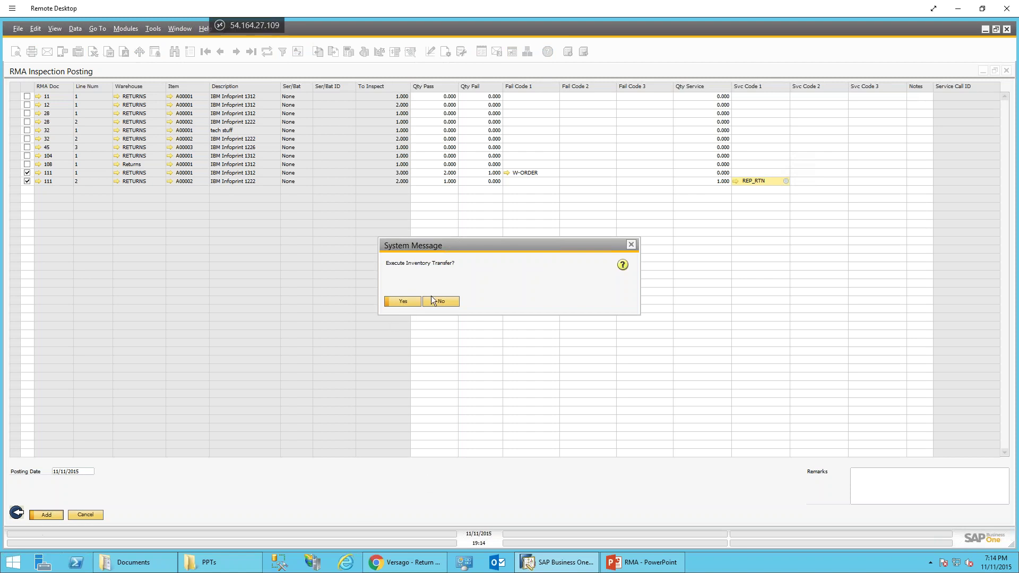
{"action": "left_click", "coordinate": [418, 305]}
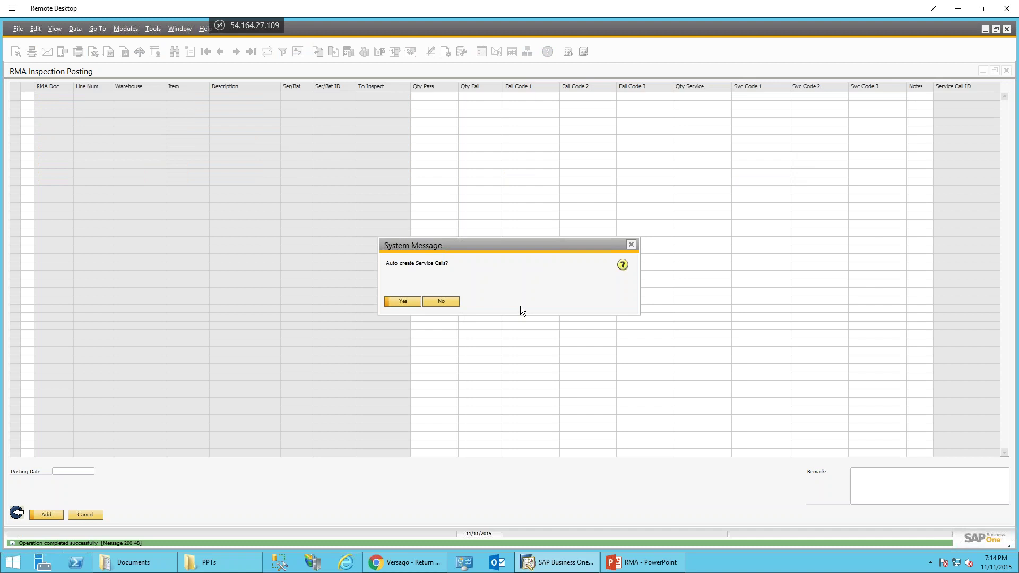
{"action": "left_click", "coordinate": [405, 302]}
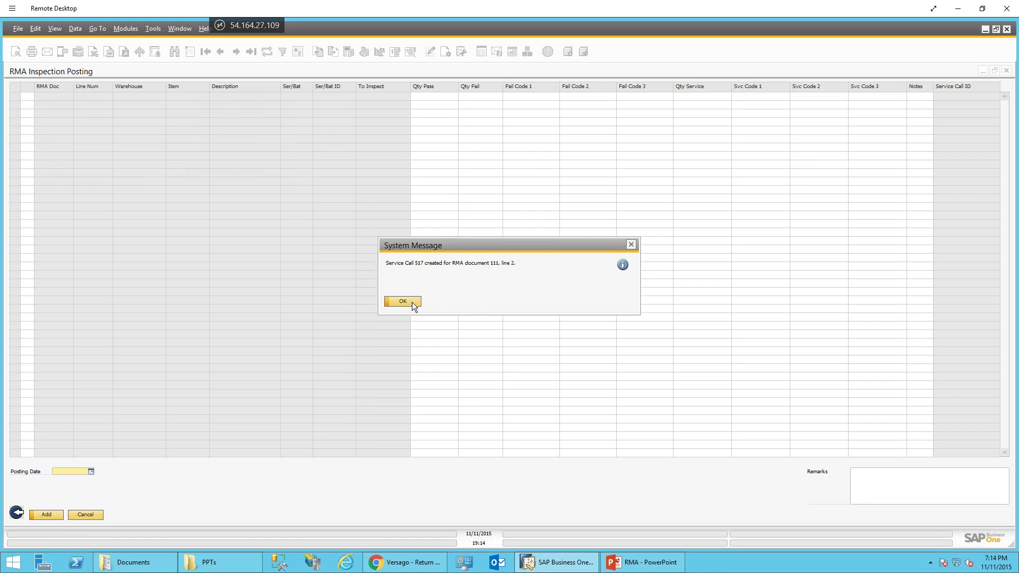
{"action": "left_click", "coordinate": [414, 302]}
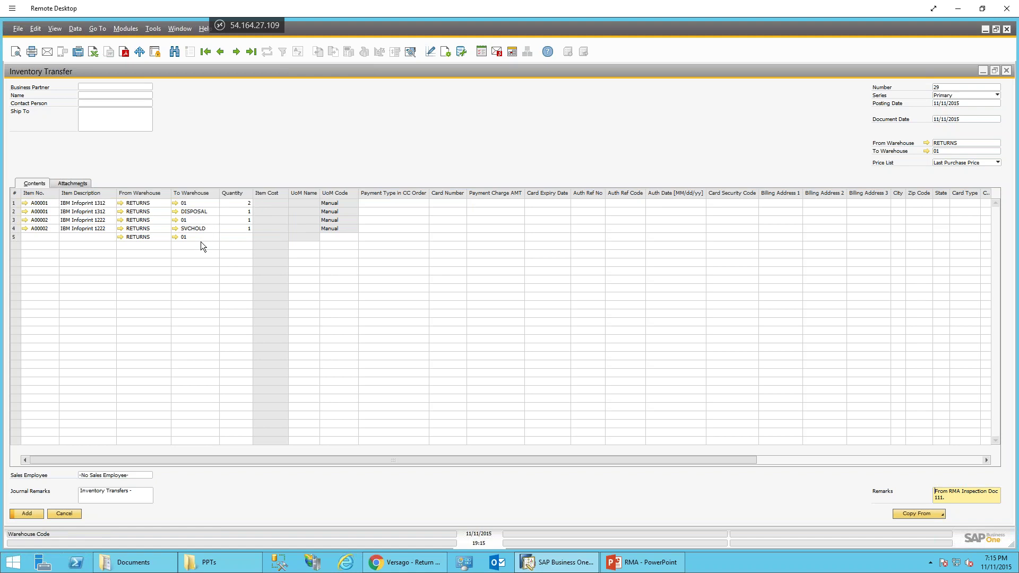
Step: Add Inventory Transfer 29 and confirm it cannot be changed afterwards
{"action": "left_click", "coordinate": [33, 514]}
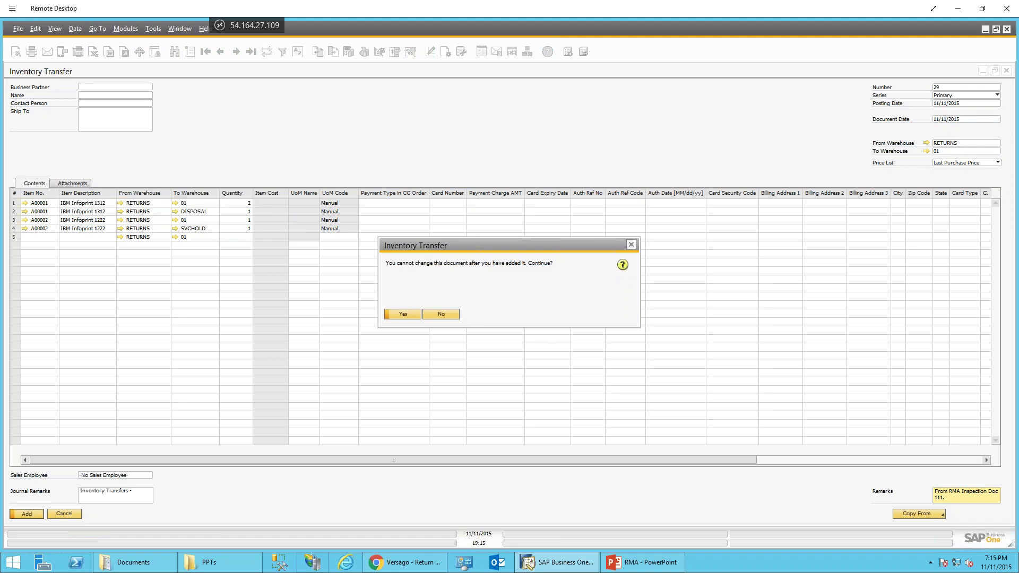
{"action": "left_click", "coordinate": [412, 315]}
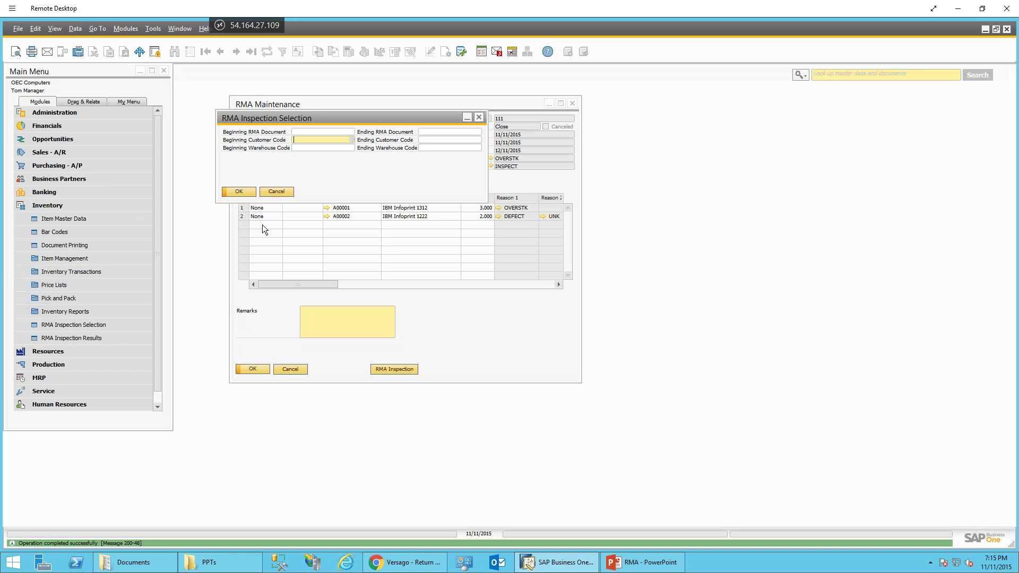
Step: Dismiss the inspection criteria and bring up the service call generated from RMA 111
{"action": "left_click", "coordinate": [276, 191]}
{"action": "left_click", "coordinate": [47, 205]}
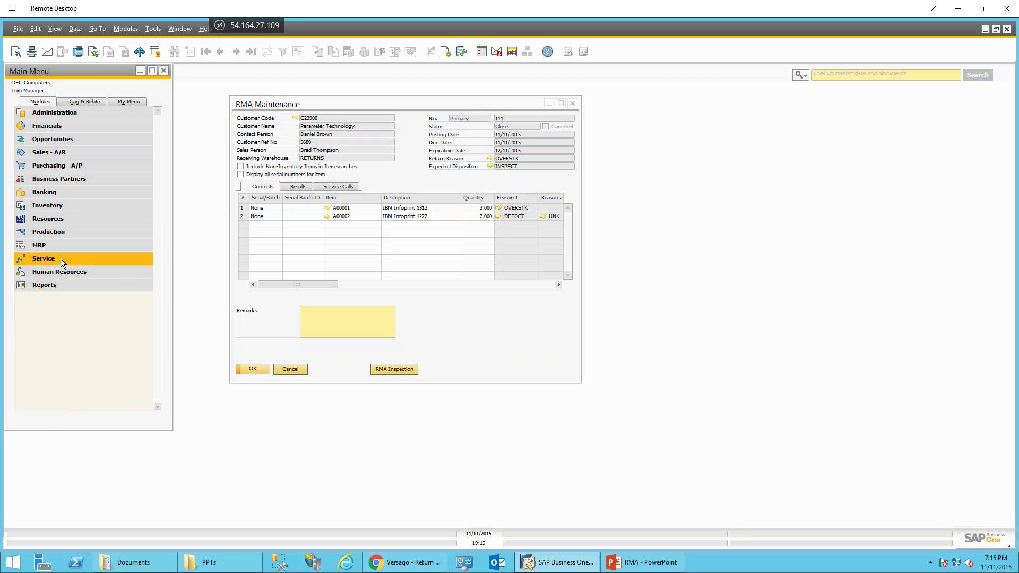
{"action": "left_click", "coordinate": [53, 259]}
{"action": "left_click", "coordinate": [71, 264]}
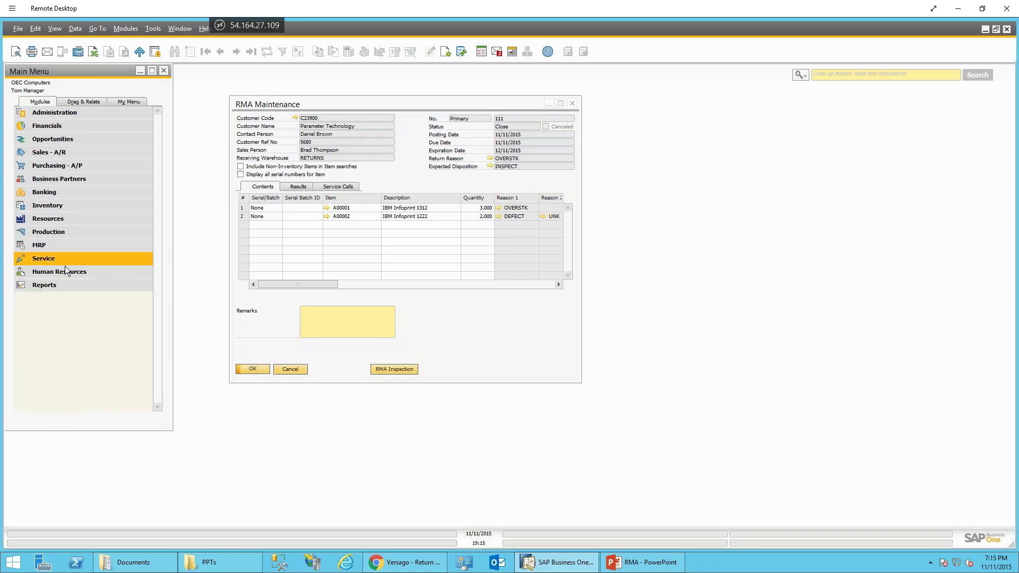
{"action": "left_click", "coordinate": [72, 260]}
{"action": "left_click", "coordinate": [68, 273]}
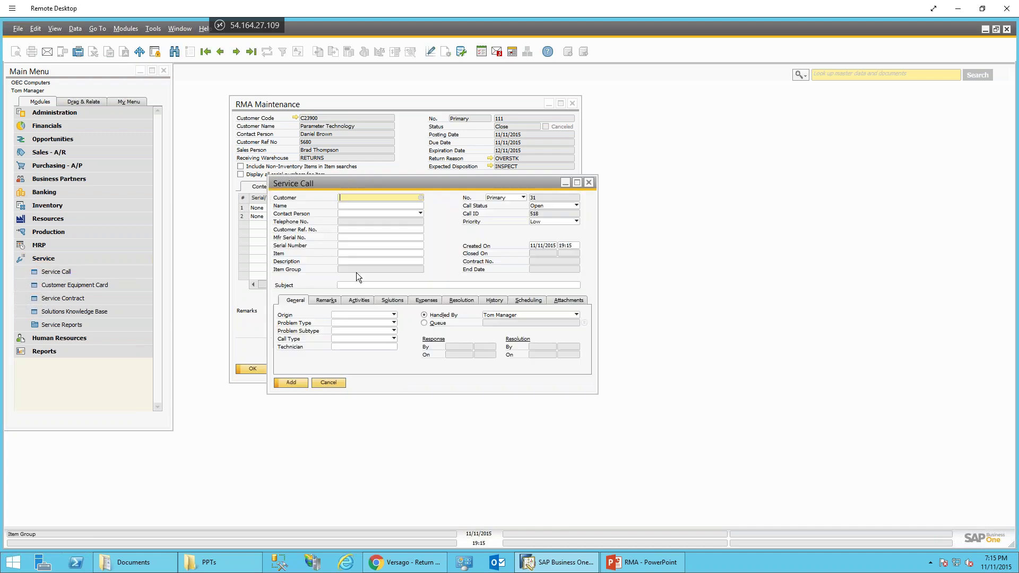
{"action": "key", "text": "ctrl+Page_Down"}
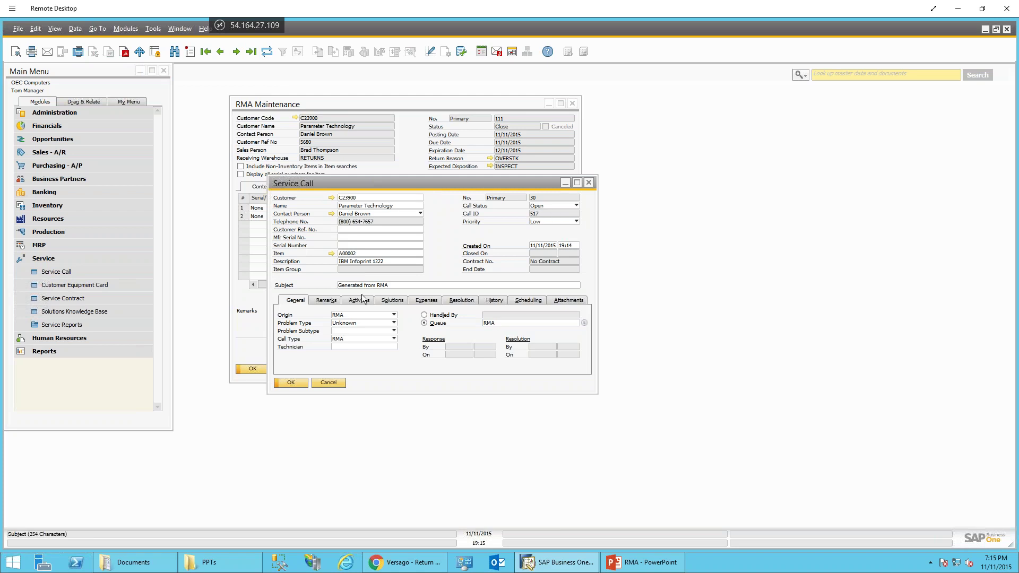
Step: Review Service Call 517's Remarks, Activities, Solutions and General details, then close it
{"action": "left_click", "coordinate": [392, 285]}
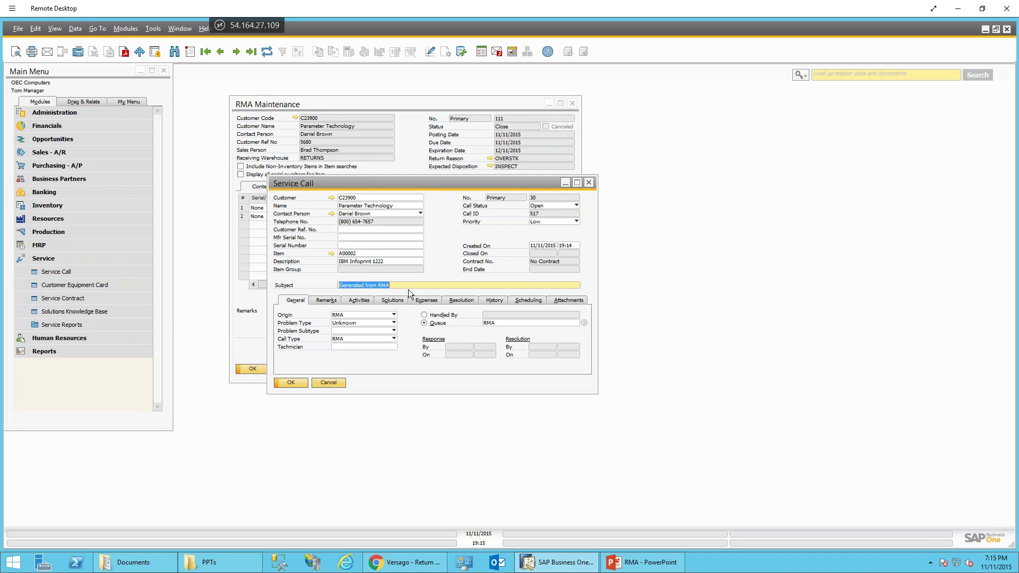
{"action": "left_click", "coordinate": [332, 301]}
{"action": "left_click", "coordinate": [357, 300]}
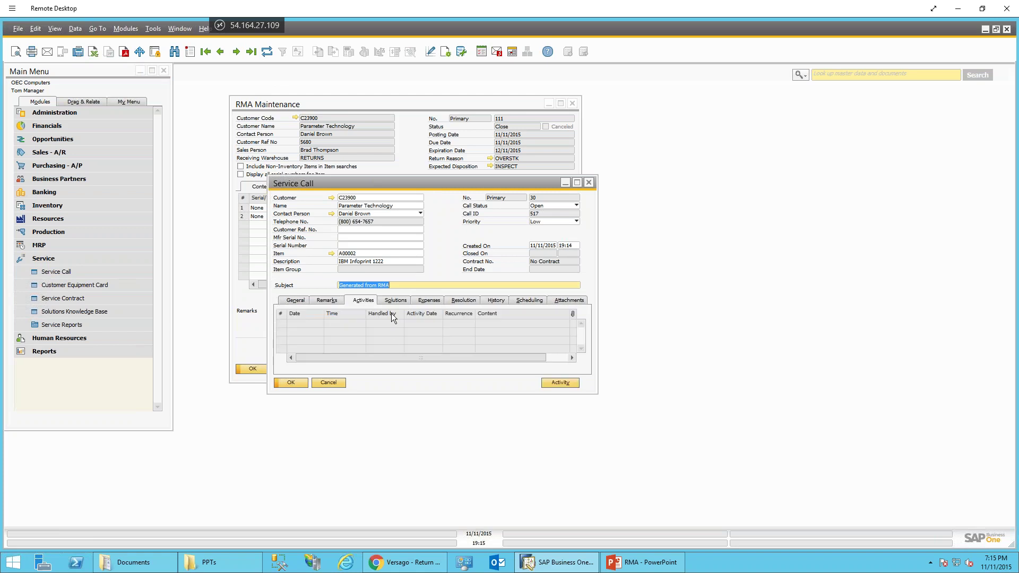
{"action": "left_click", "coordinate": [395, 300]}
{"action": "left_click", "coordinate": [300, 301]}
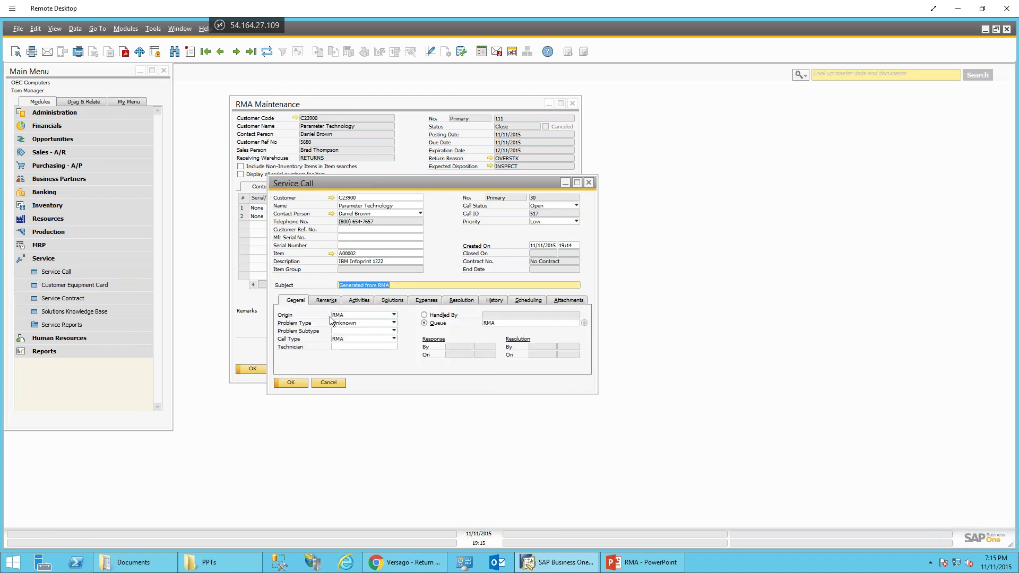
{"action": "left_click", "coordinate": [368, 301]}
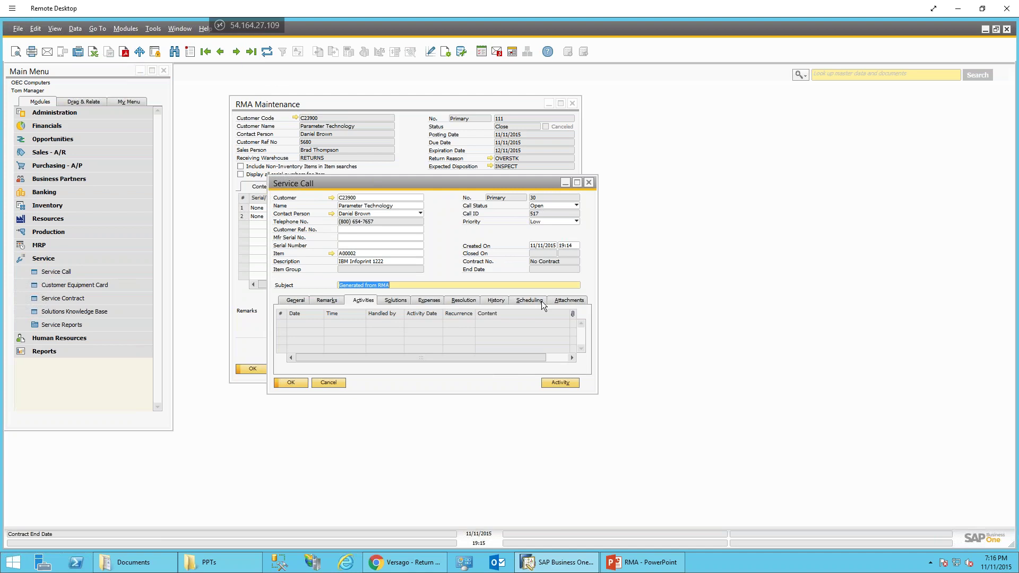
{"action": "left_click", "coordinate": [330, 384]}
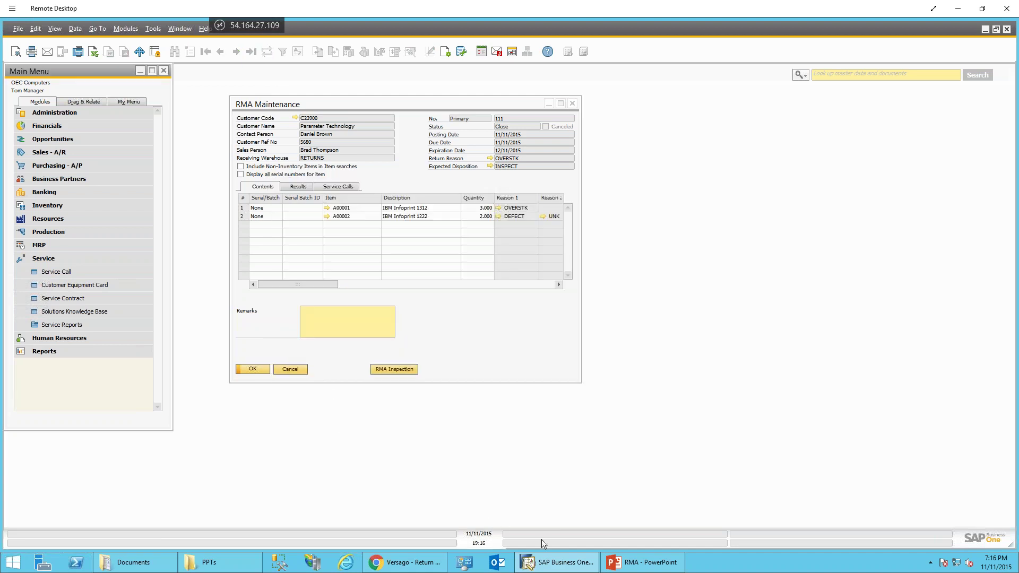
Step: In Versago, clear Request Num and load return request 2 from the Find List
{"action": "left_click", "coordinate": [395, 564]}
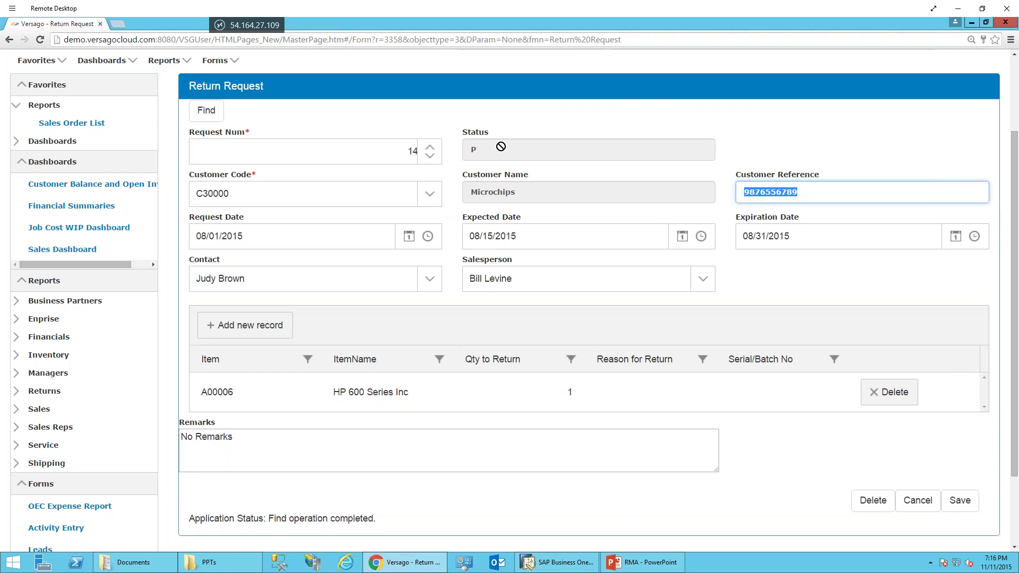
{"action": "left_click", "coordinate": [403, 152]}
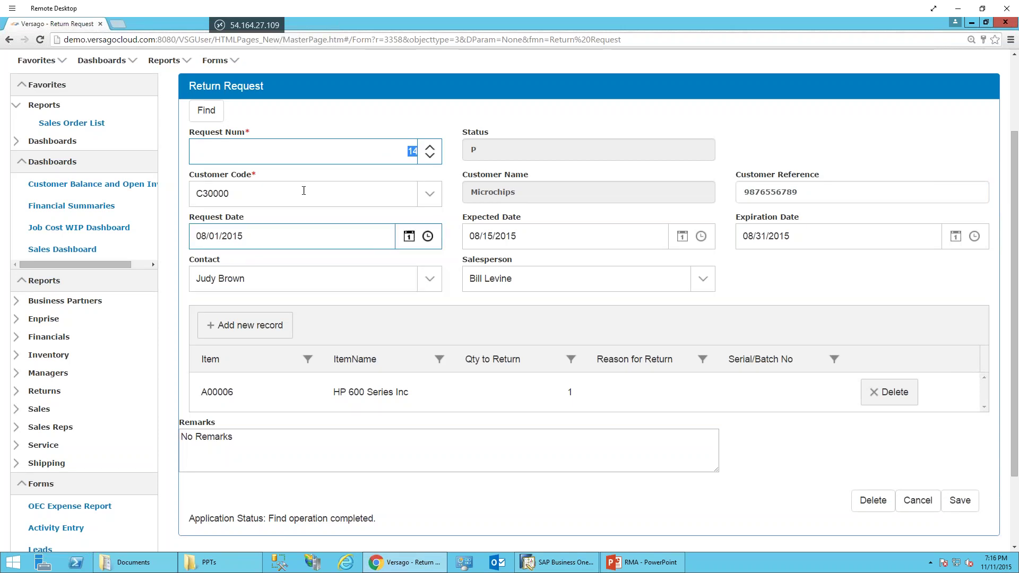
{"action": "left_click", "coordinate": [215, 118]}
{"action": "left_click", "coordinate": [364, 150]}
{"action": "key", "text": "BackSpace"}
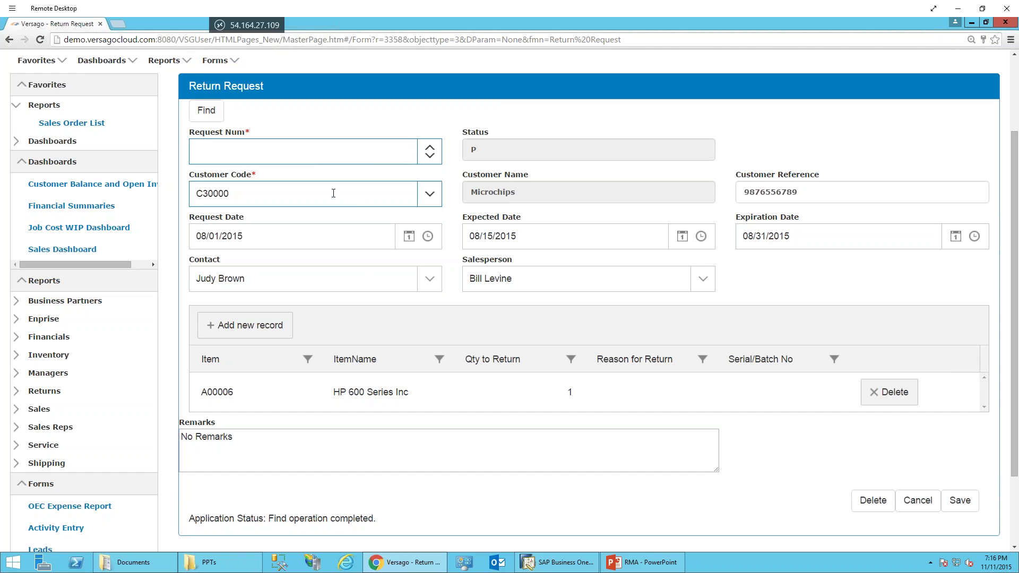
{"action": "left_click", "coordinate": [201, 111]}
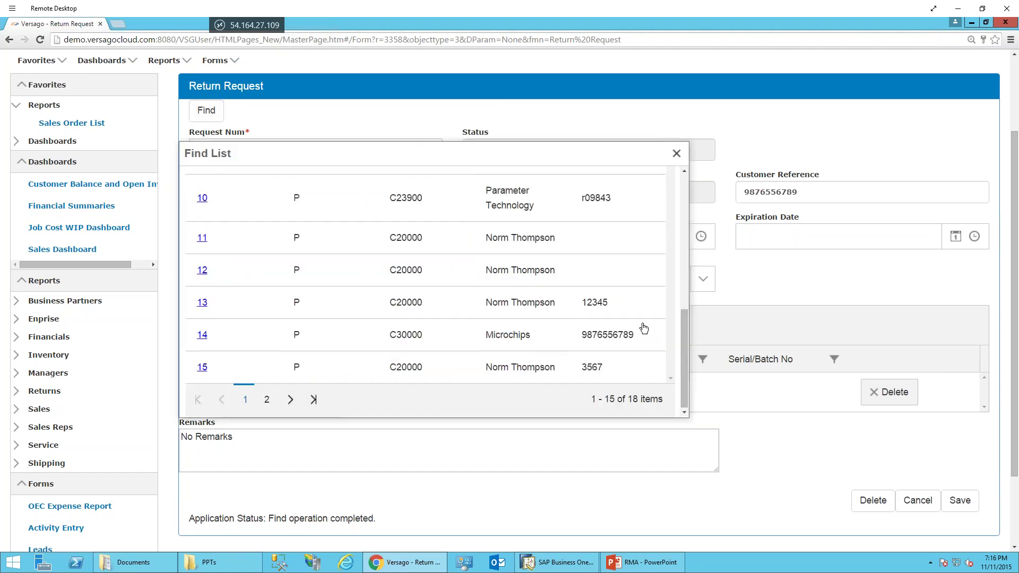
{"action": "scroll", "coordinate": [702, 247], "scroll_direction": "up", "scroll_amount": 5}
{"action": "scroll", "coordinate": [690, 255], "scroll_direction": "down", "scroll_amount": 3}
{"action": "scroll", "coordinate": [205, 244], "scroll_direction": "up", "scroll_amount": 3}
{"action": "left_click", "coordinate": [199, 244]}
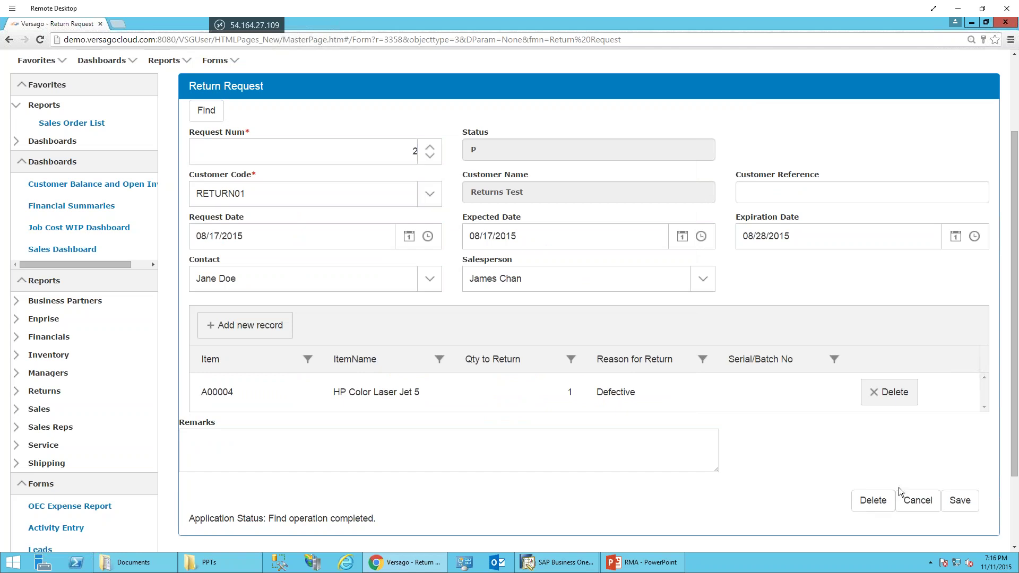
Step: Start a blank return request for customer C23900 with reference 4567
{"action": "left_click", "coordinate": [910, 501]}
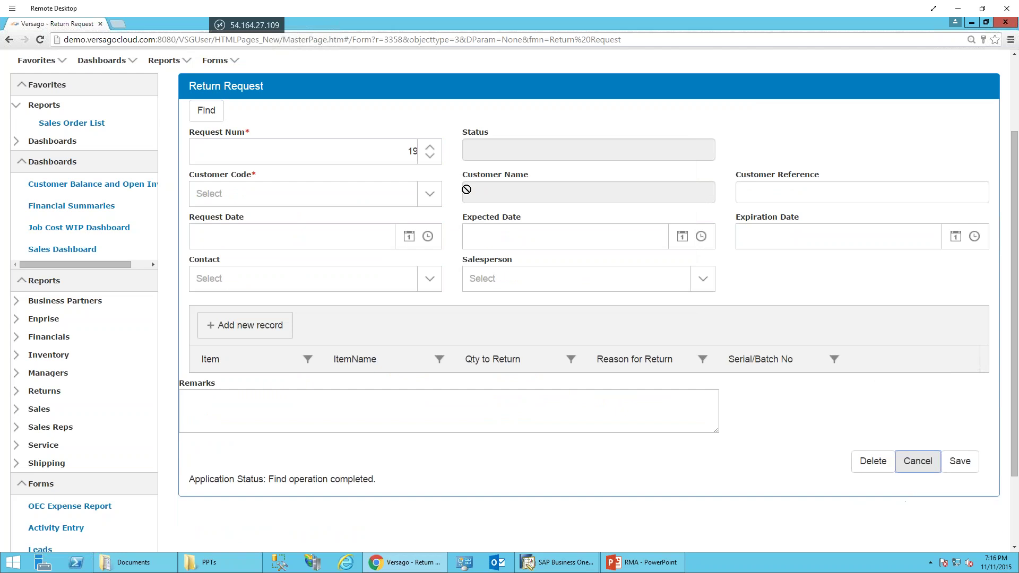
{"action": "left_click", "coordinate": [427, 194]}
{"action": "scroll", "coordinate": [287, 276], "scroll_direction": "down", "scroll_amount": 2}
{"action": "left_click", "coordinate": [276, 228]}
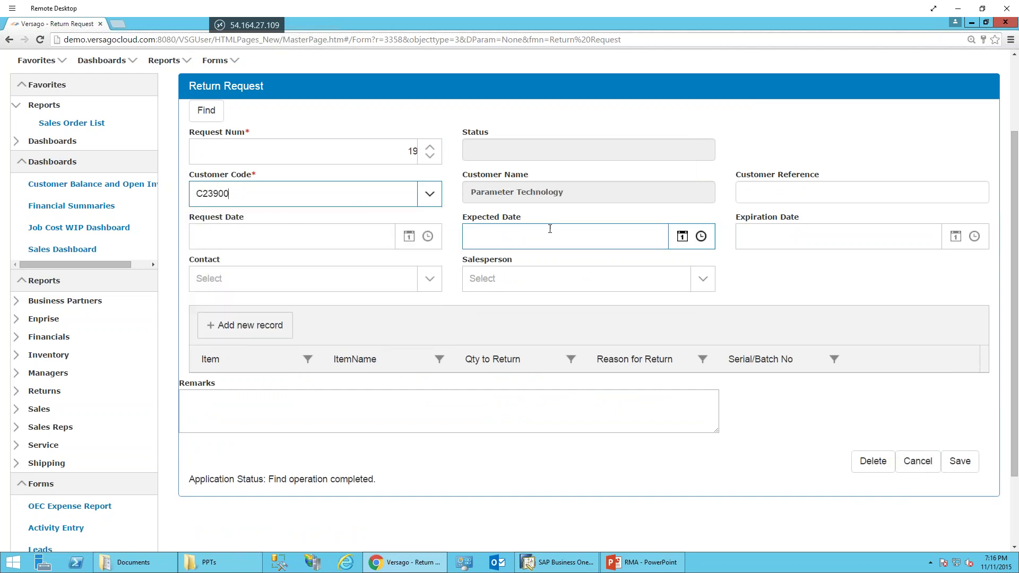
{"action": "left_click", "coordinate": [772, 191]}
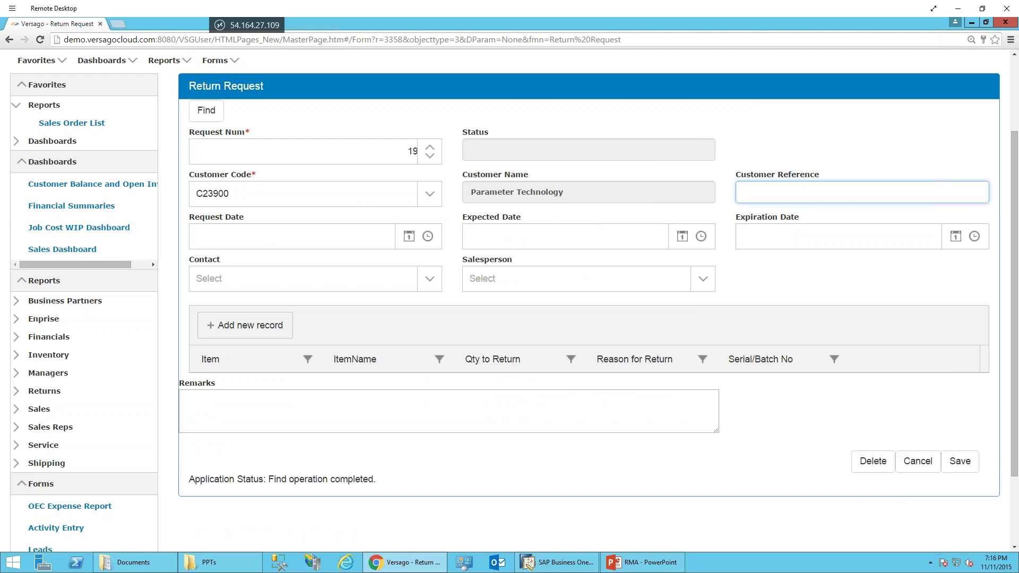
{"action": "type", "text": "4567"}
{"action": "key", "text": "Tab"}
Step: Set request, expected and expiration dates to November 11, 19 and 27, plus contact and salesperson
{"action": "left_click", "coordinate": [408, 236]}
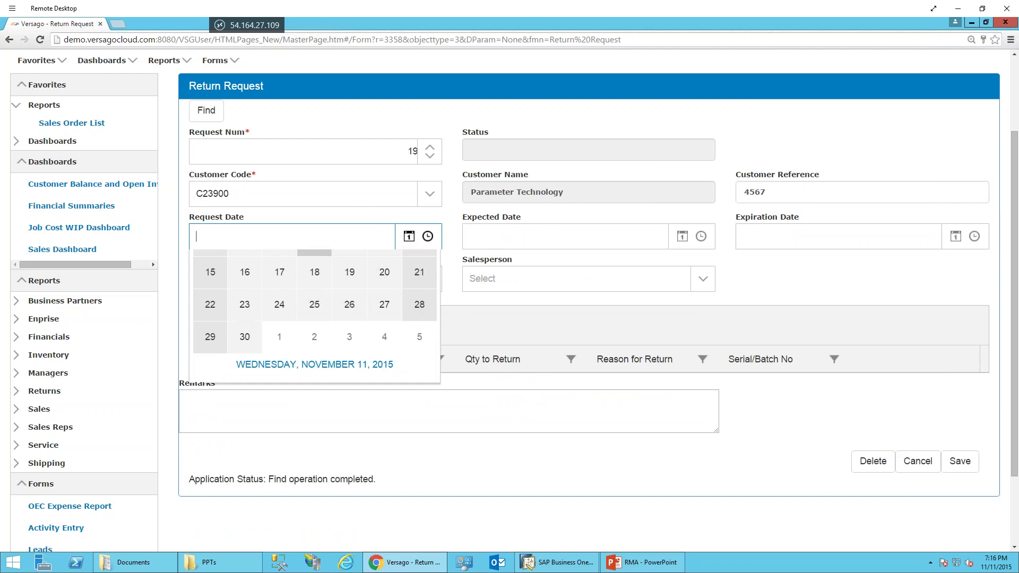
{"action": "left_click", "coordinate": [304, 392]}
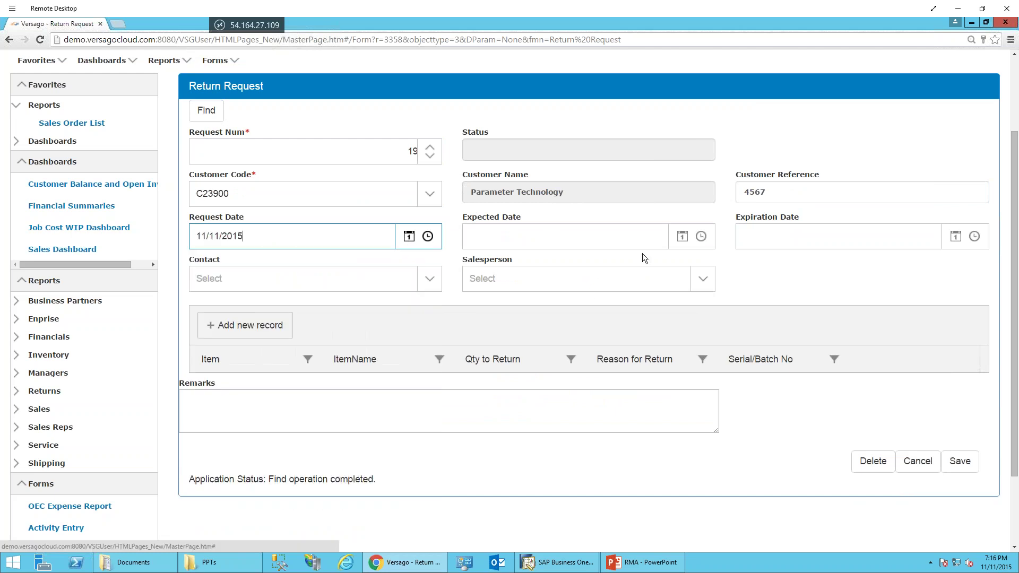
{"action": "left_click", "coordinate": [682, 237]}
{"action": "left_click", "coordinate": [635, 415]}
{"action": "left_click", "coordinate": [956, 236]}
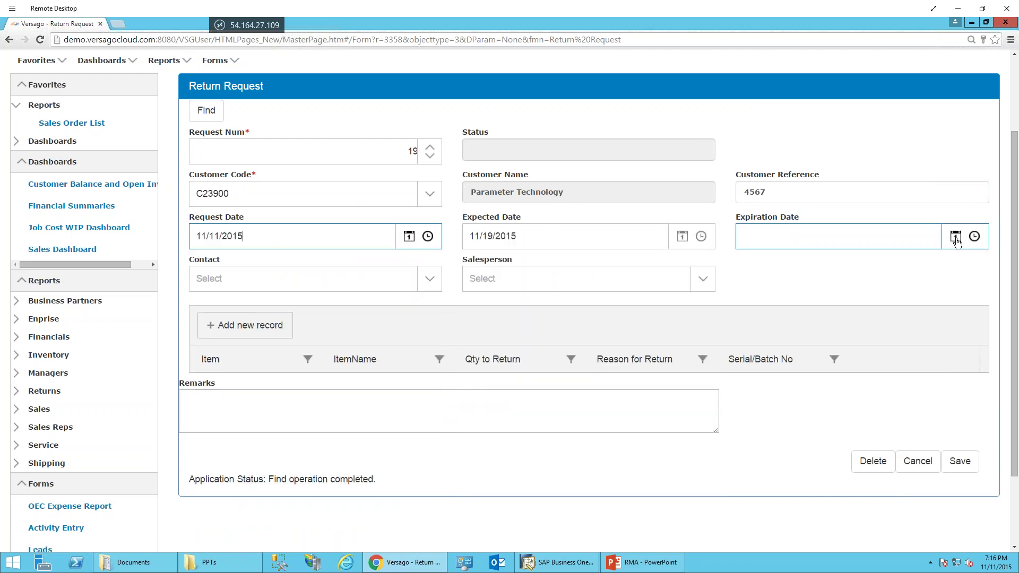
{"action": "left_click", "coordinate": [932, 447]}
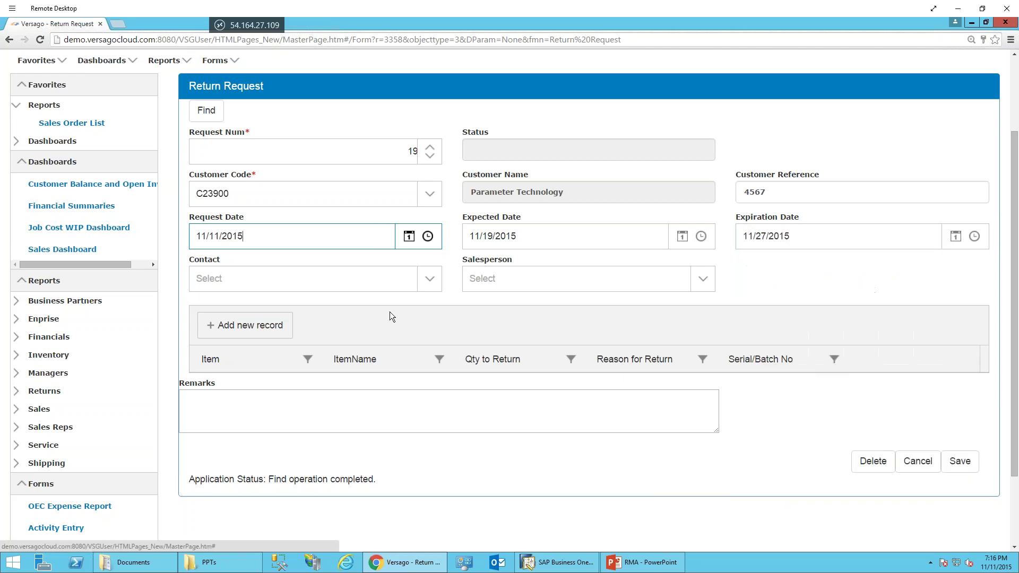
{"action": "left_click", "coordinate": [427, 288]}
{"action": "left_click", "coordinate": [334, 371]}
{"action": "left_click", "coordinate": [703, 289]}
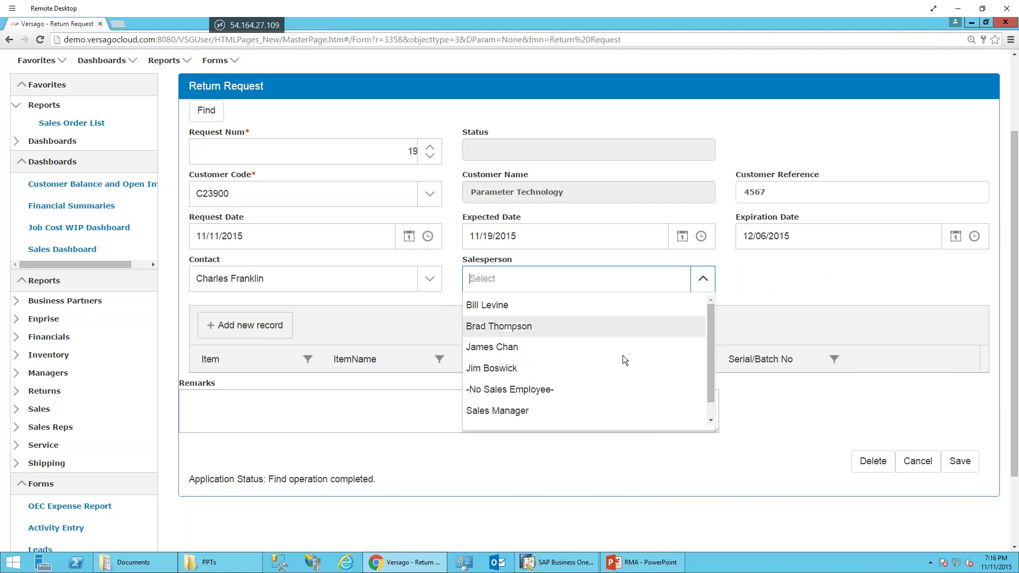
{"action": "left_click", "coordinate": [616, 353]}
Step: Add a line for item A00001 with reason Damaged and save request 19
{"action": "left_click", "coordinate": [249, 326]}
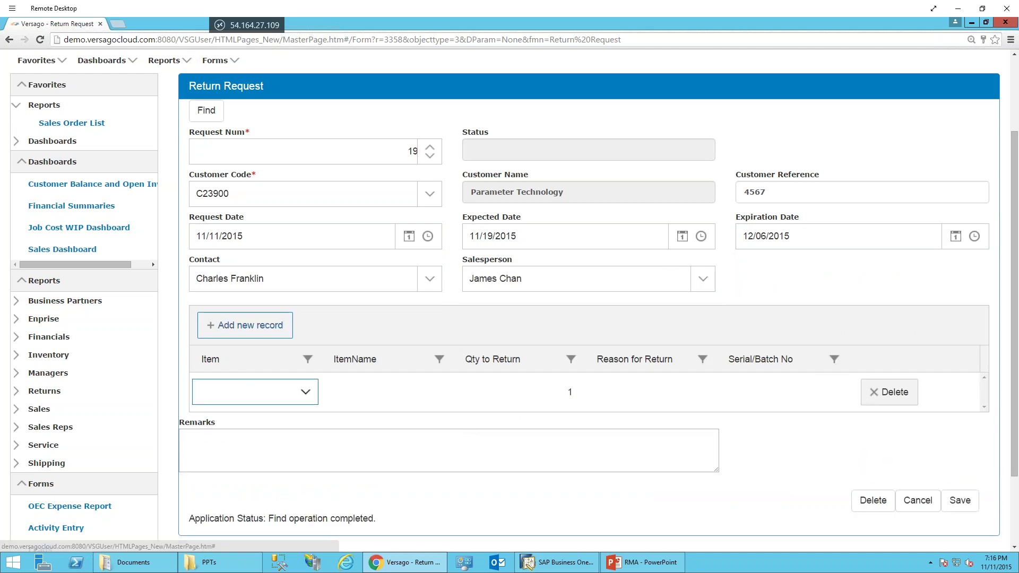
{"action": "left_click", "coordinate": [288, 387]}
{"action": "left_click", "coordinate": [311, 422]}
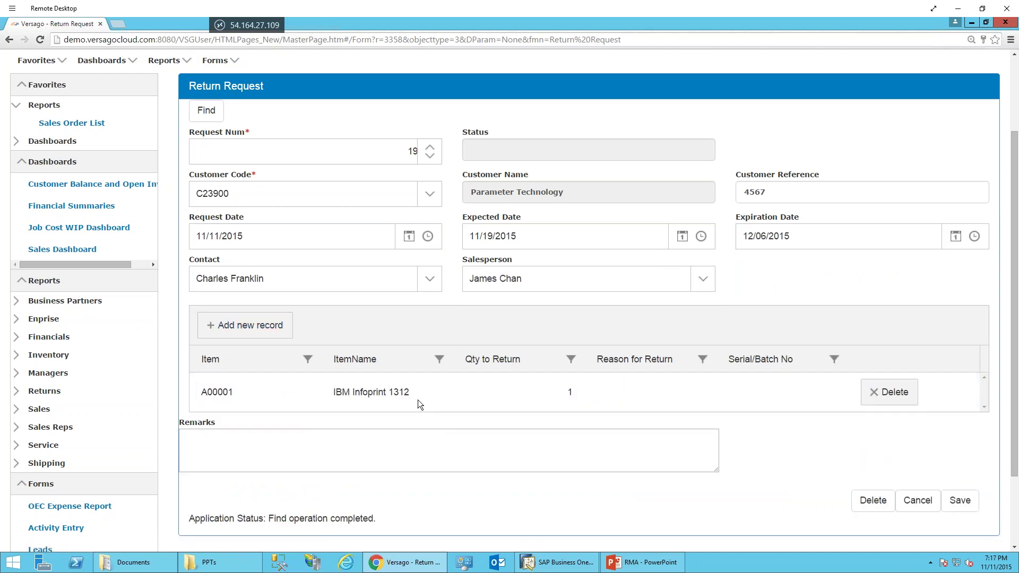
{"action": "left_click", "coordinate": [513, 394]}
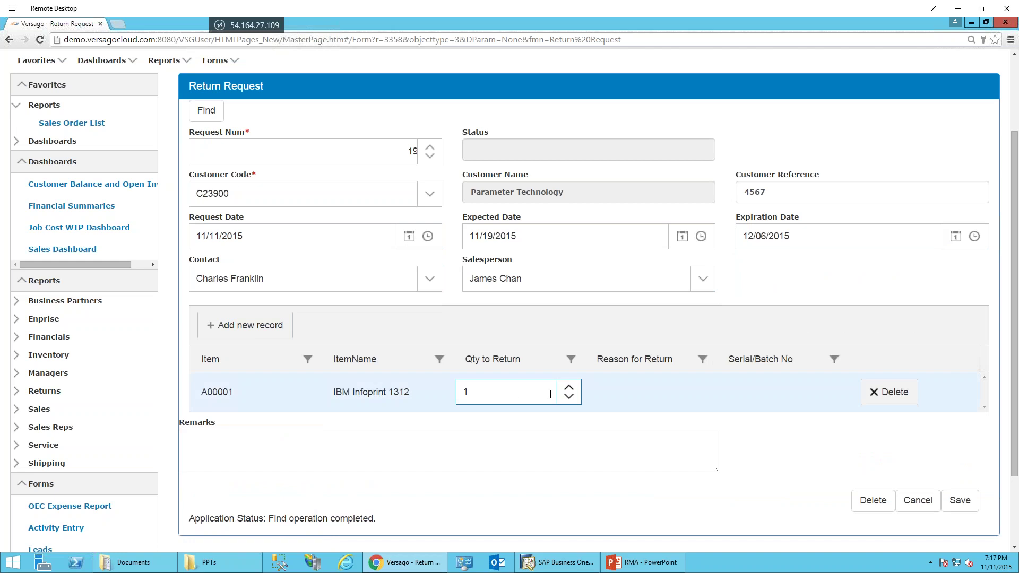
{"action": "left_click", "coordinate": [642, 398]}
{"action": "left_click", "coordinate": [644, 399]}
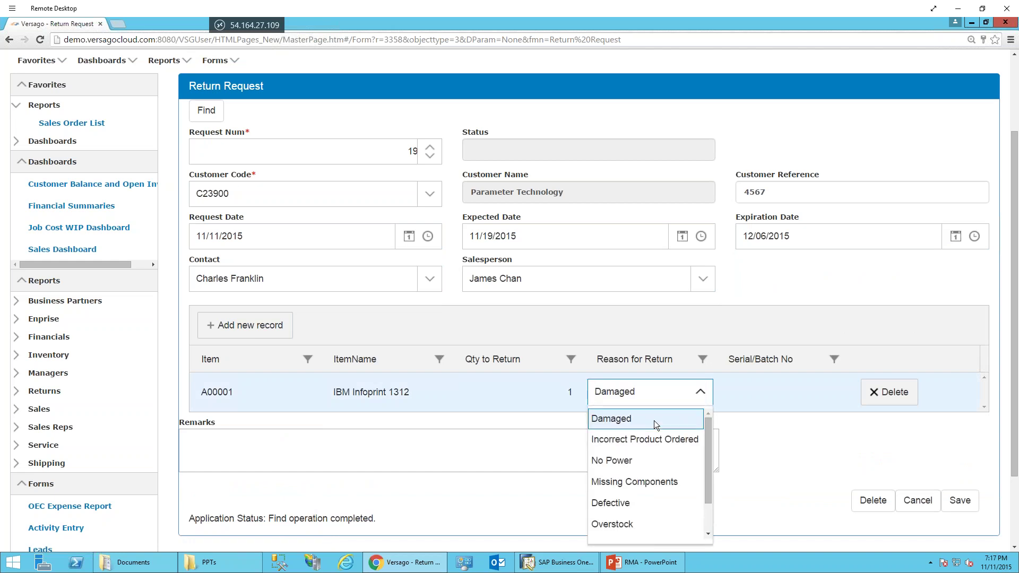
{"action": "left_click", "coordinate": [648, 404]}
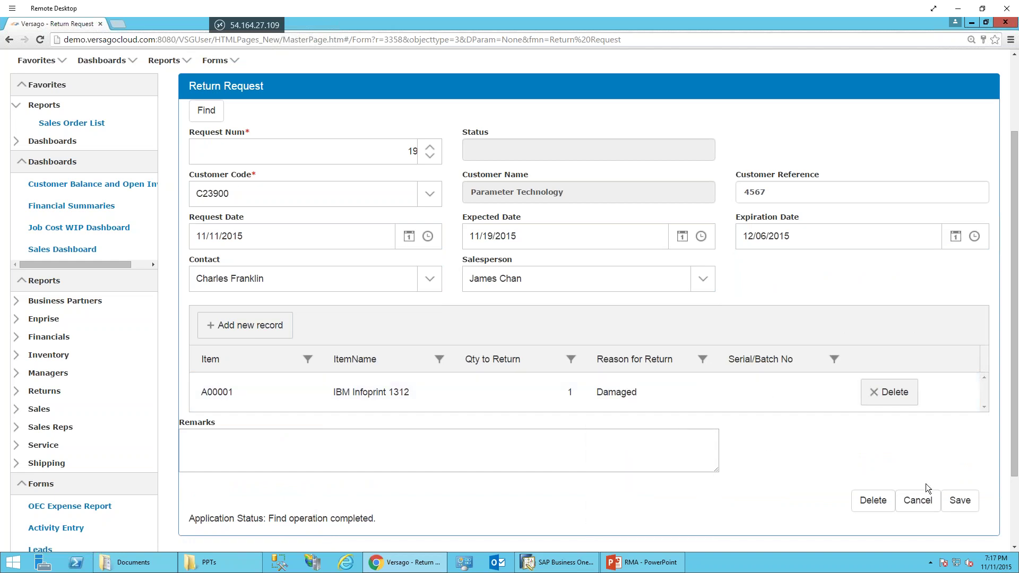
{"action": "left_click", "coordinate": [961, 490]}
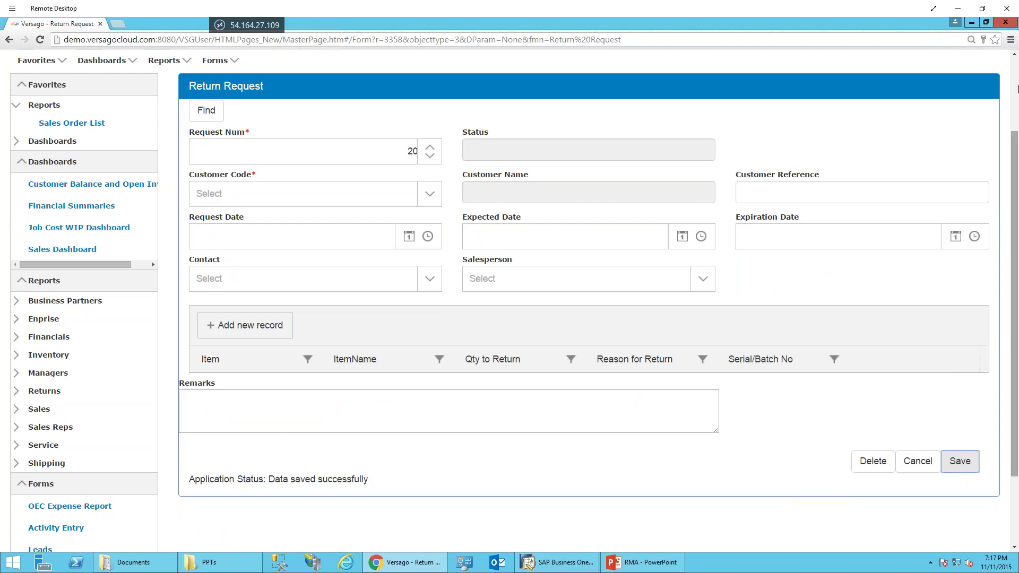
Step: Resize and move the Chrome window aside so SAP Business One's RMA 111 form shows again
{"action": "left_click", "coordinate": [983, 21]}
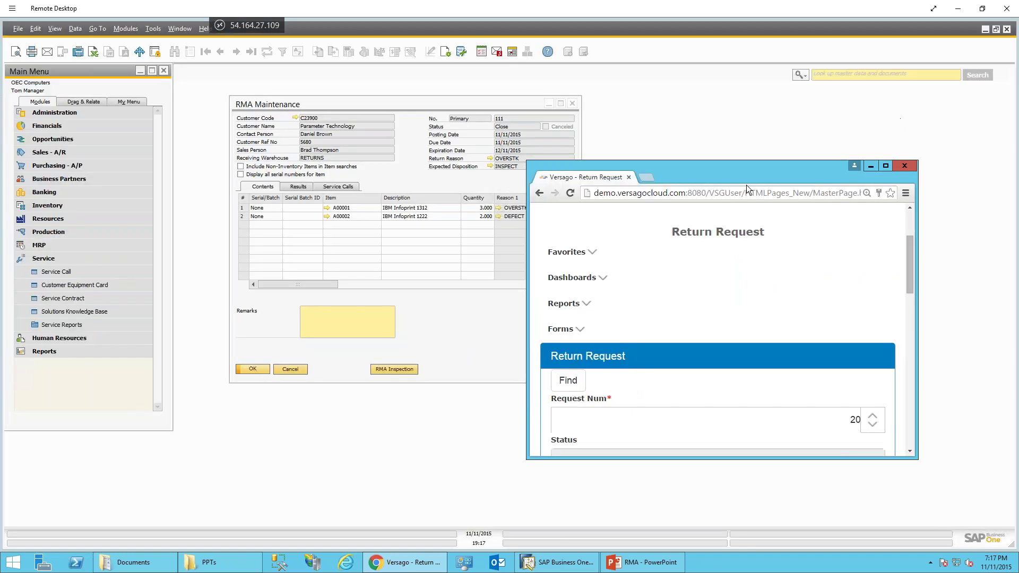
{"action": "double_click", "coordinate": [743, 160]}
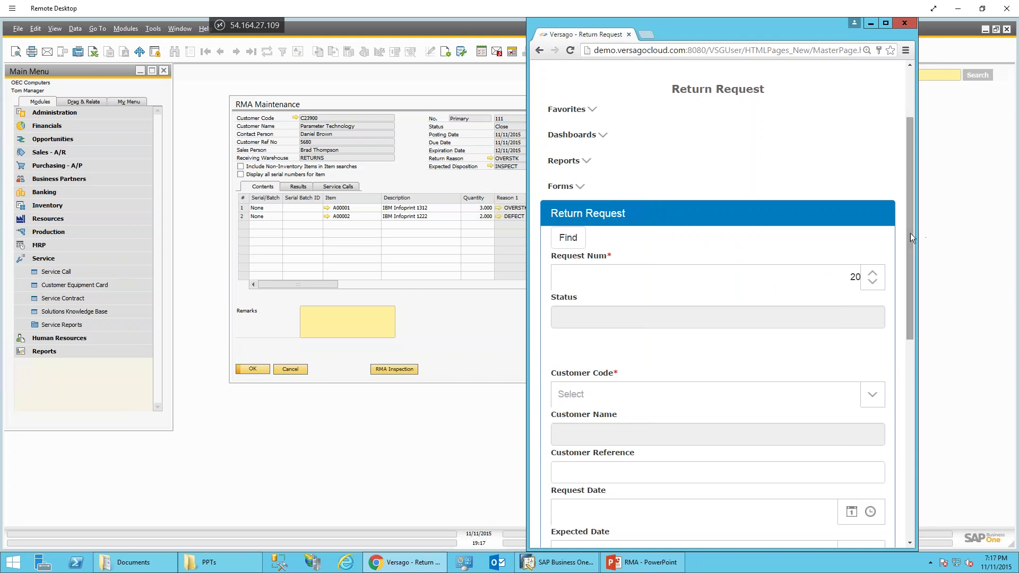
{"action": "left_click_drag", "start_coordinate": [908, 259], "coordinate": [887, 22]}
{"action": "left_click", "coordinate": [885, 23]}
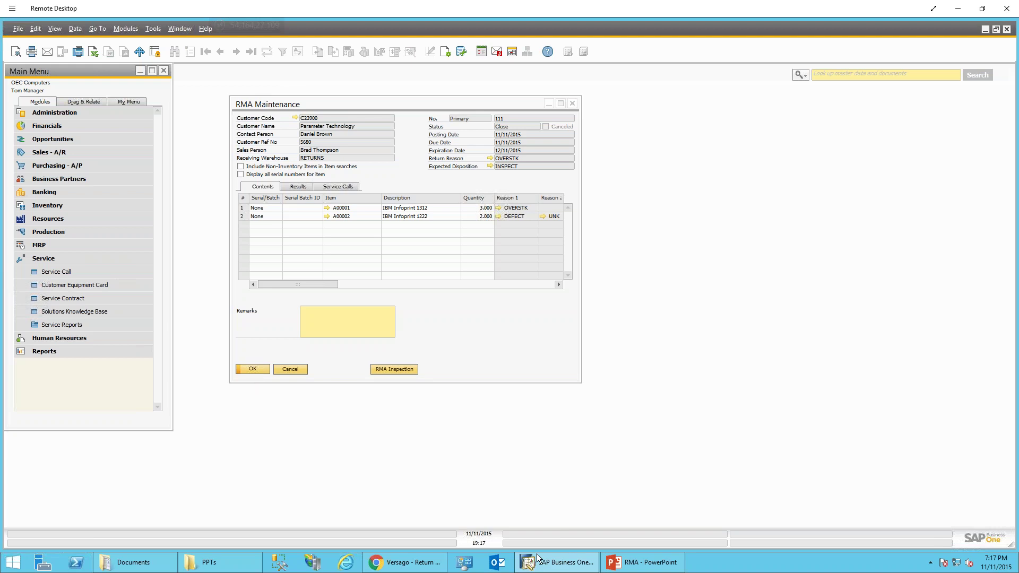
Step: Run the RMA deck slide show from the beginning through to slide 3, About Third Wave
{"action": "left_click", "coordinate": [642, 562]}
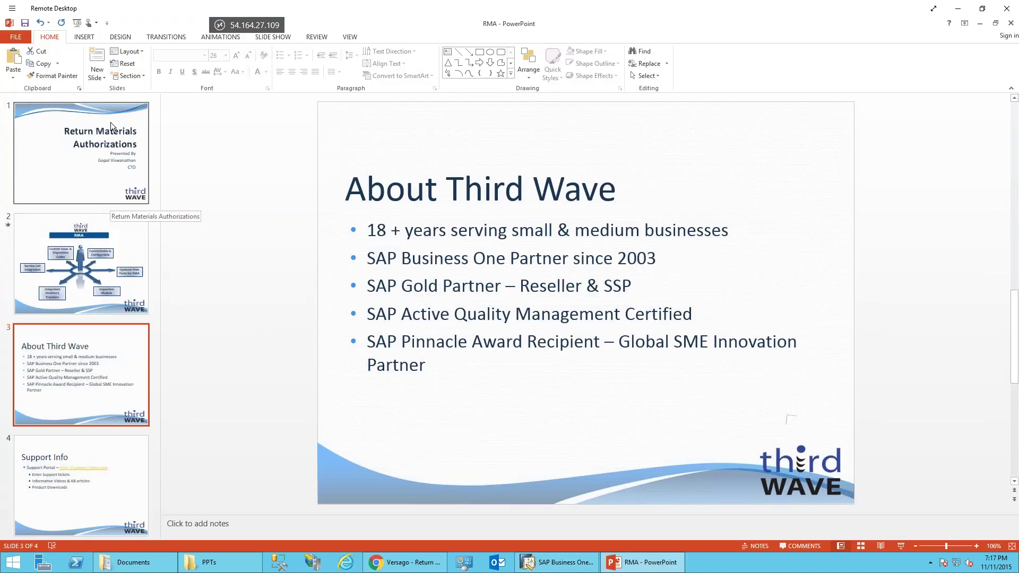
{"action": "left_click", "coordinate": [77, 24]}
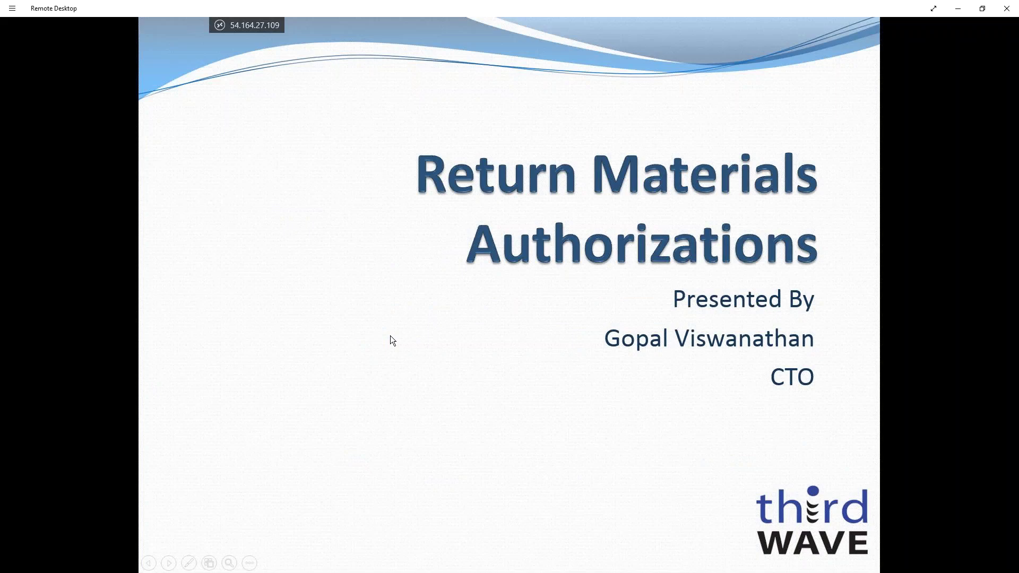
{"action": "left_click", "coordinate": [390, 335]}
{"action": "left_click", "coordinate": [386, 333]}
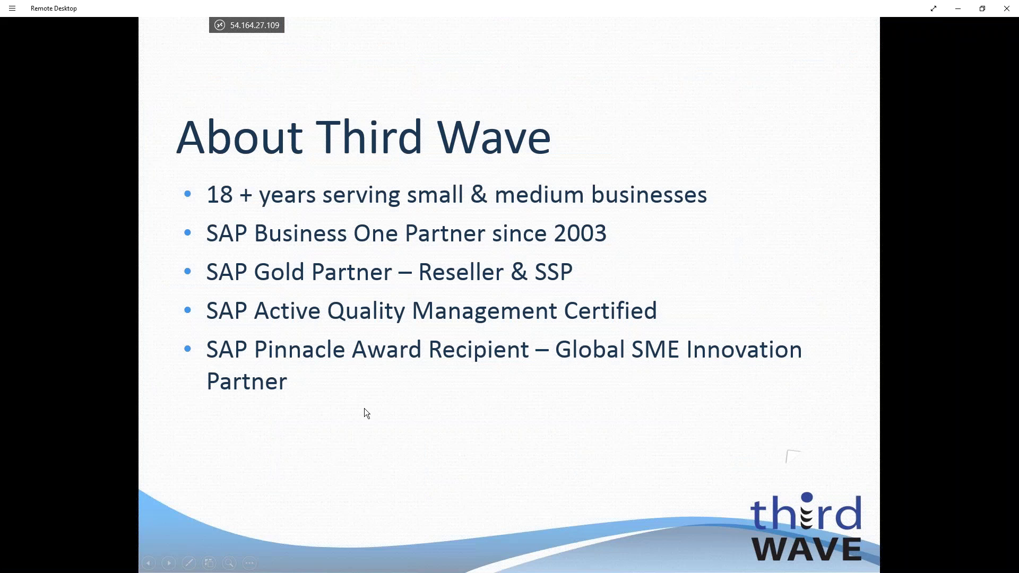